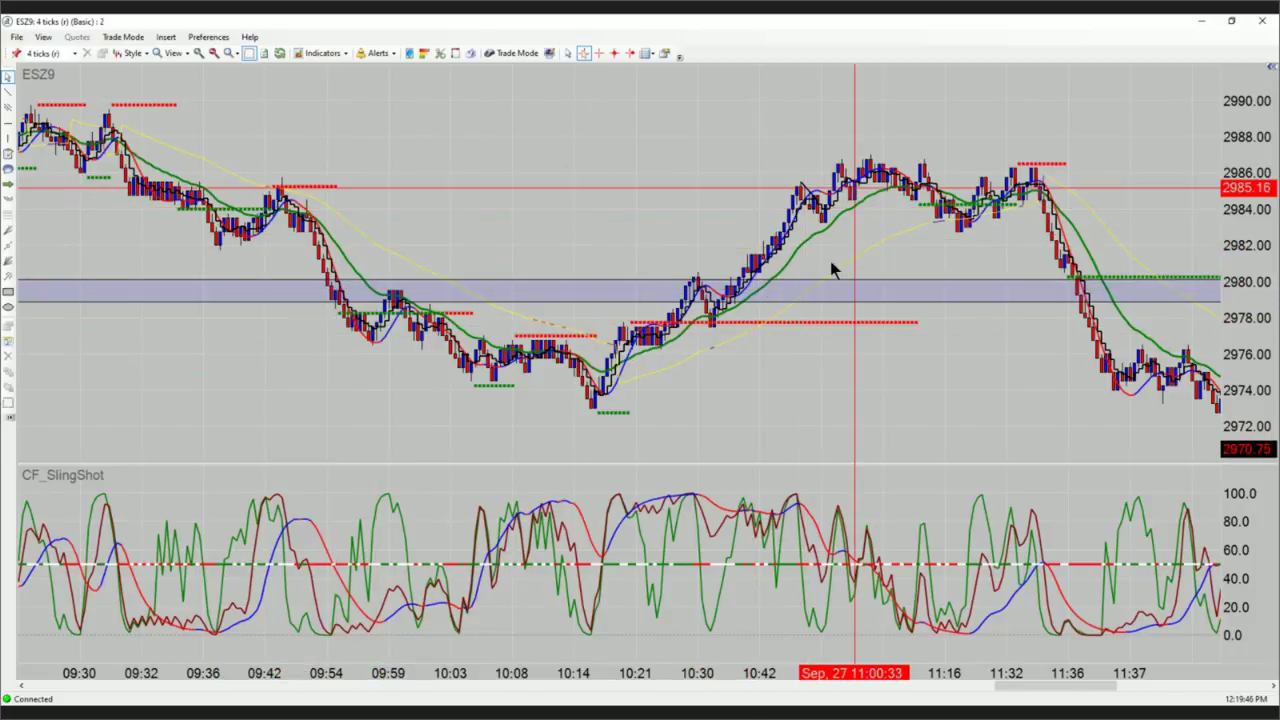
Step: Examine the ESZ9 chart's price action and SlingShot indicator from about 09:30 through to the most recent bars
scroll(930, 463, down, 3)
scroll(928, 464, down, 3)
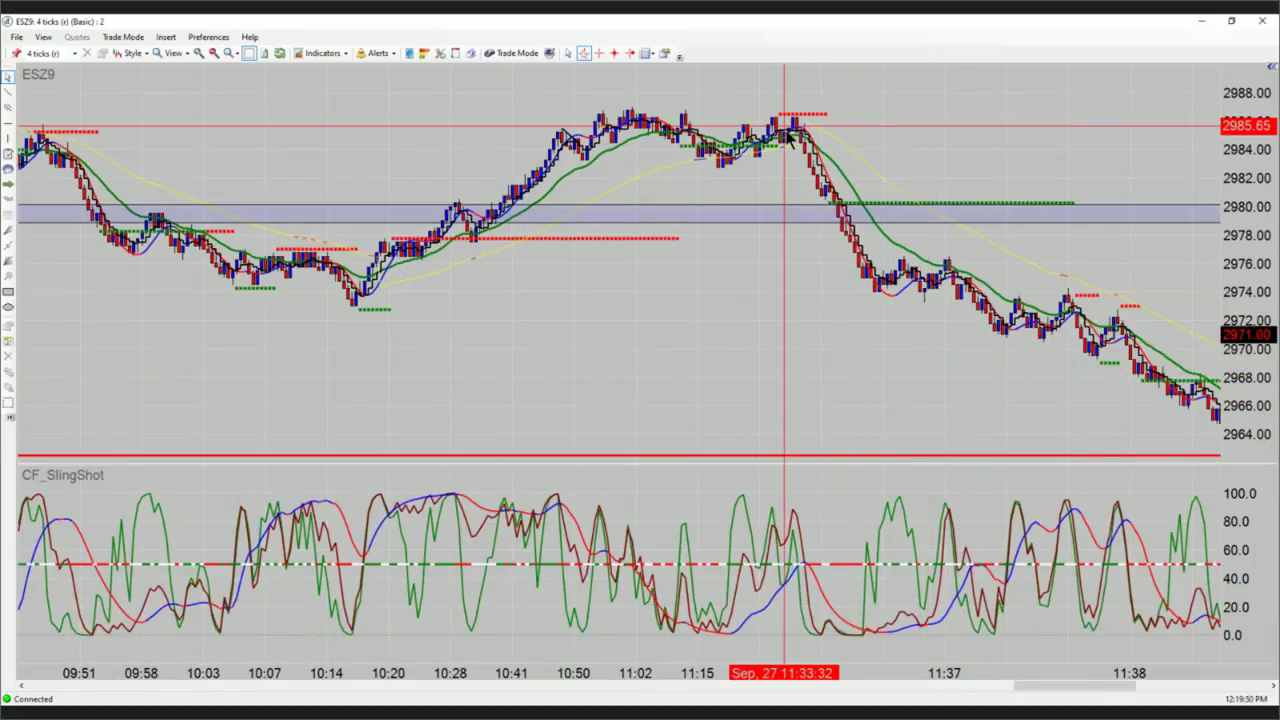
scroll(894, 320, down, 10)
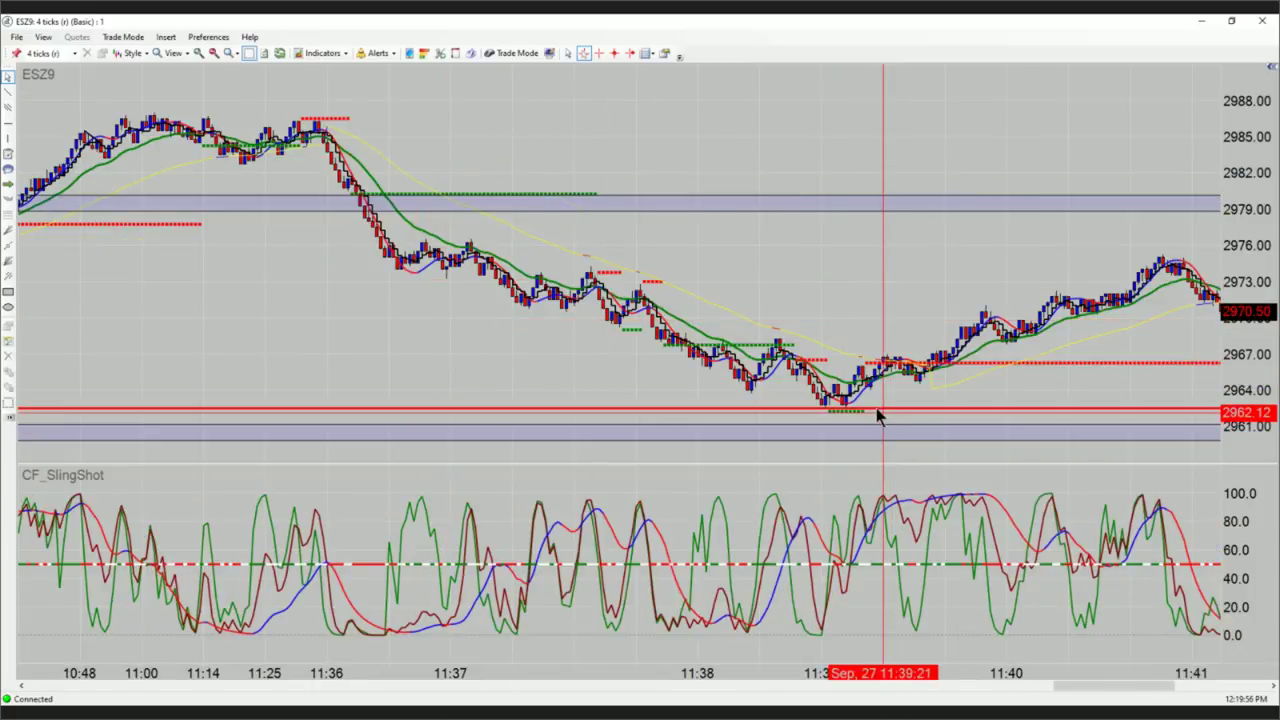
scroll(875, 417, down, 6)
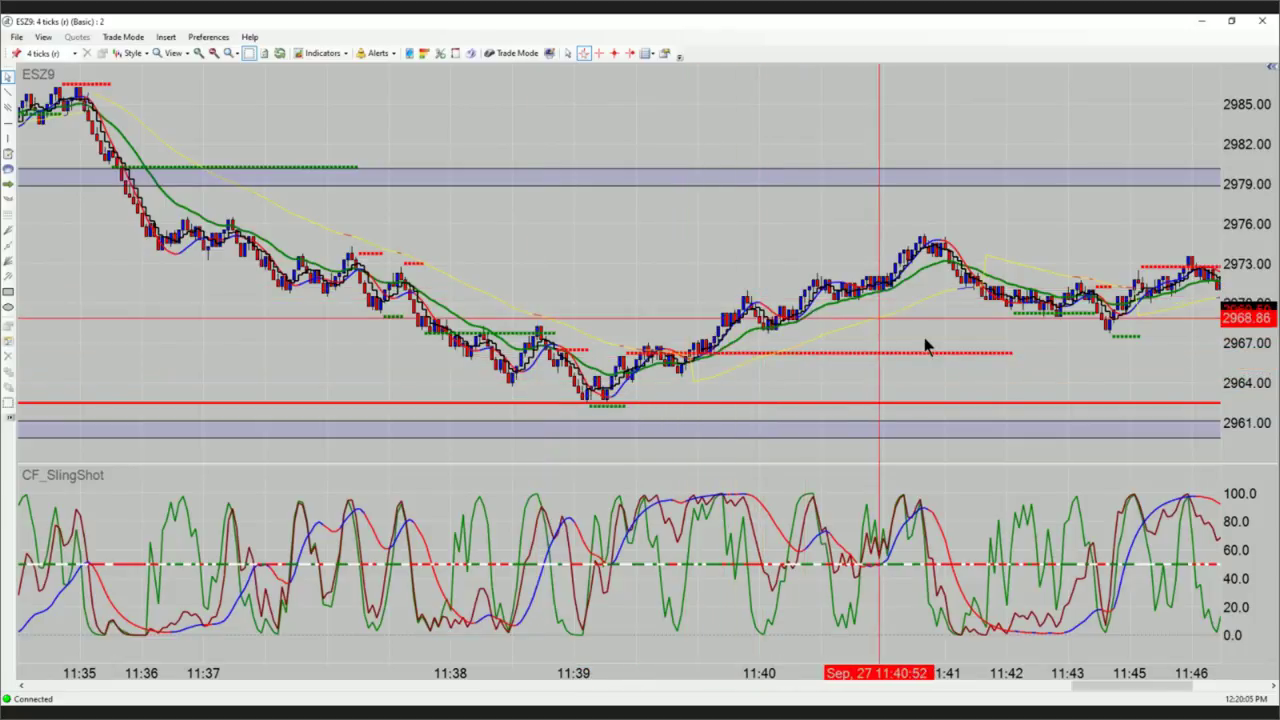
scroll(946, 340, right, 5)
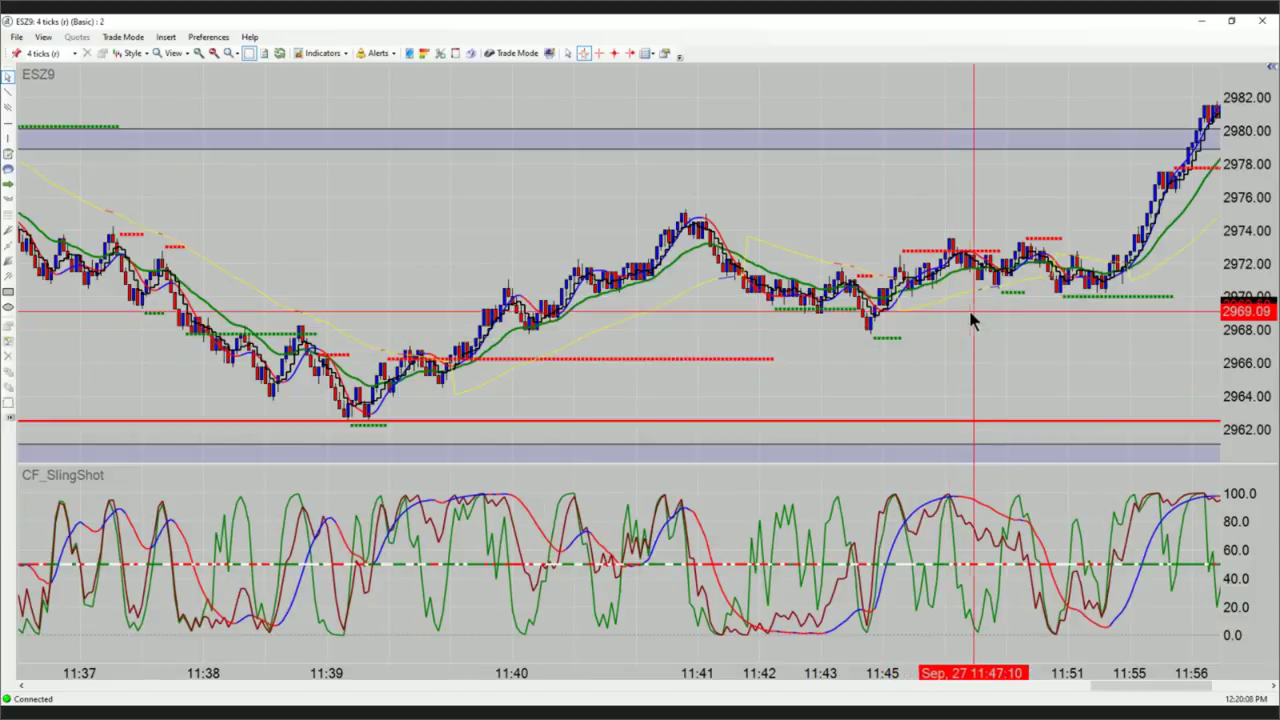
scroll(967, 306, right, 5)
scroll(856, 332, right, 5)
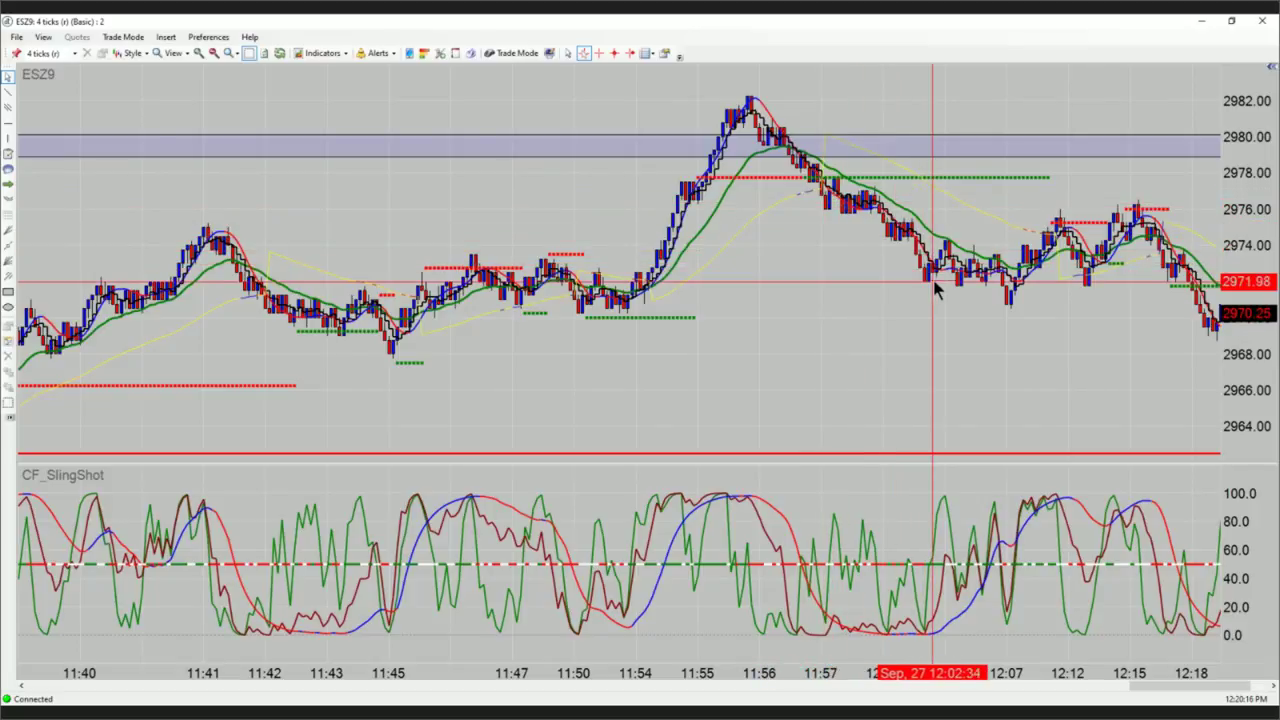
scroll(931, 281, right, 3)
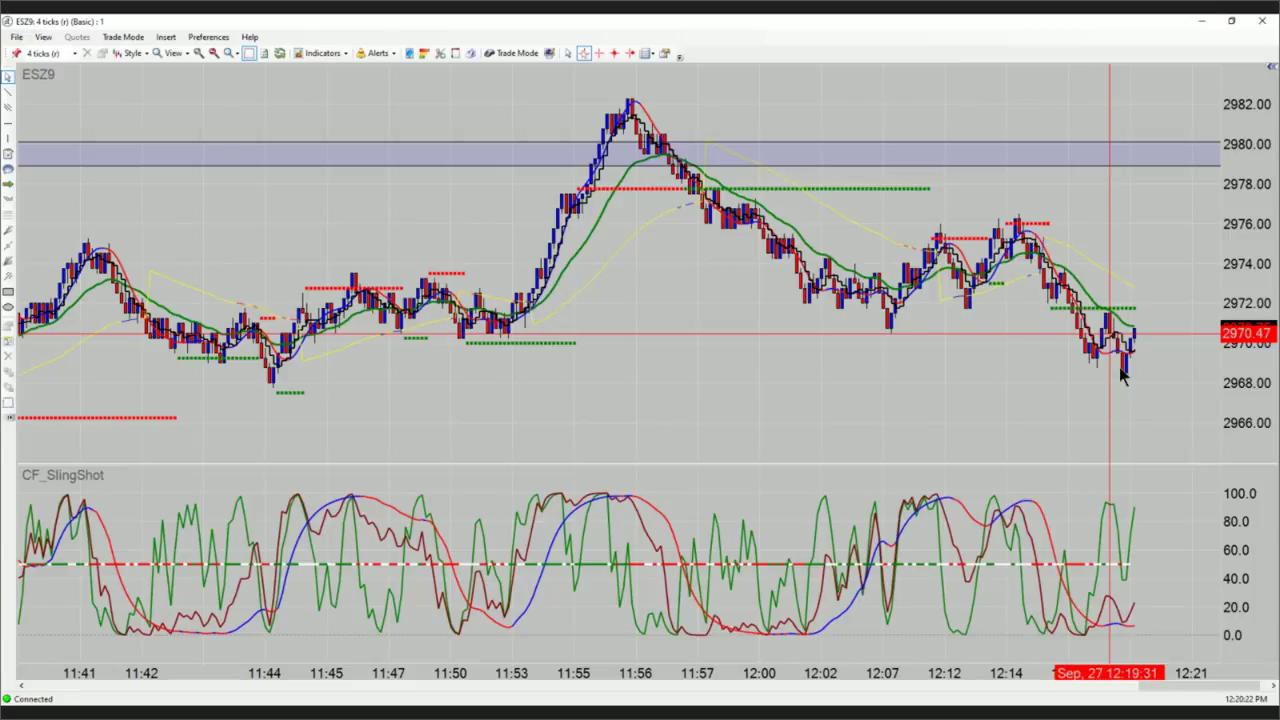
Step: Restore the maximized ESZ9 chart to its smaller window beside the other charts and adjust its zoom to show more recent bars
click(1231, 21)
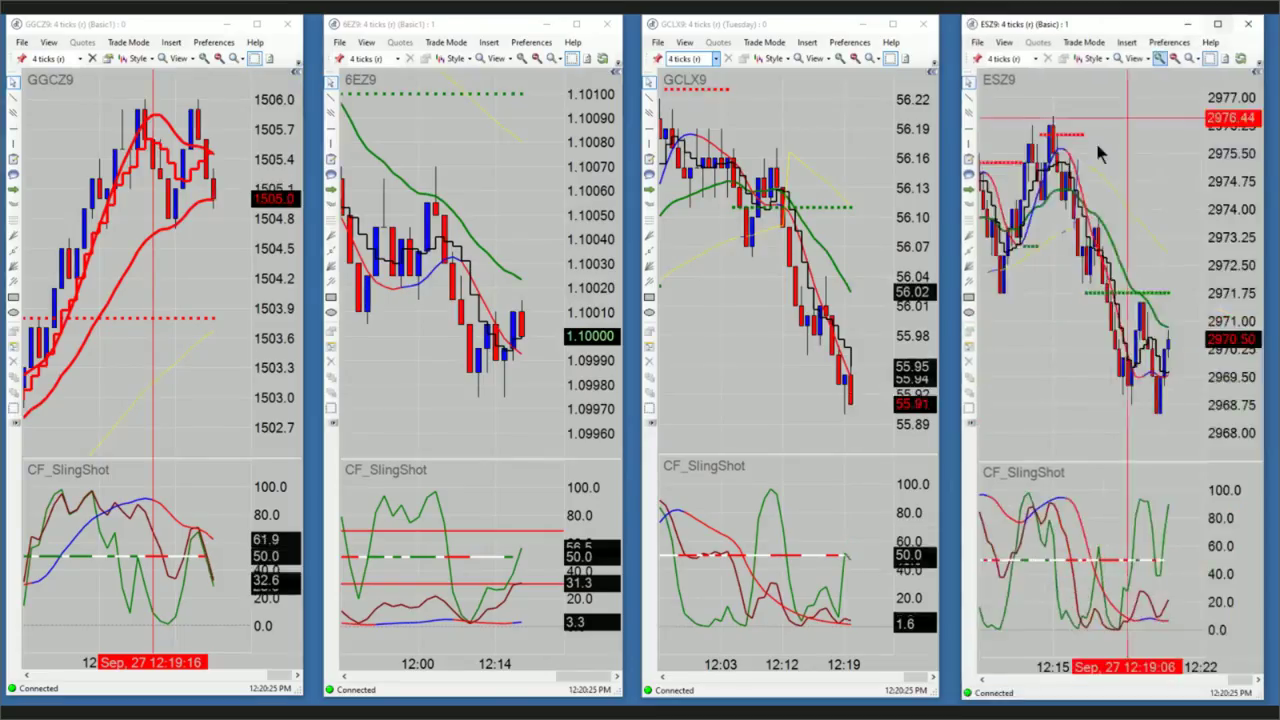
click(1174, 59)
click(1174, 59)
click(1189, 59)
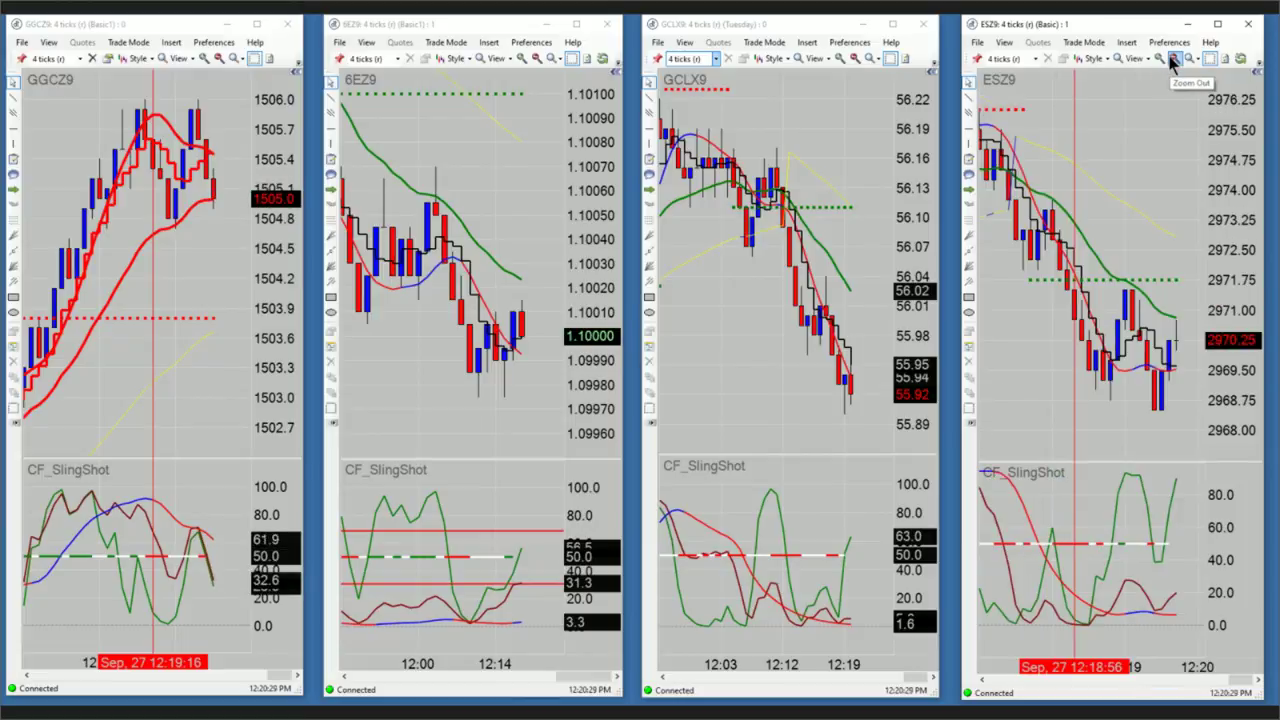
click(1189, 59)
click(1189, 59)
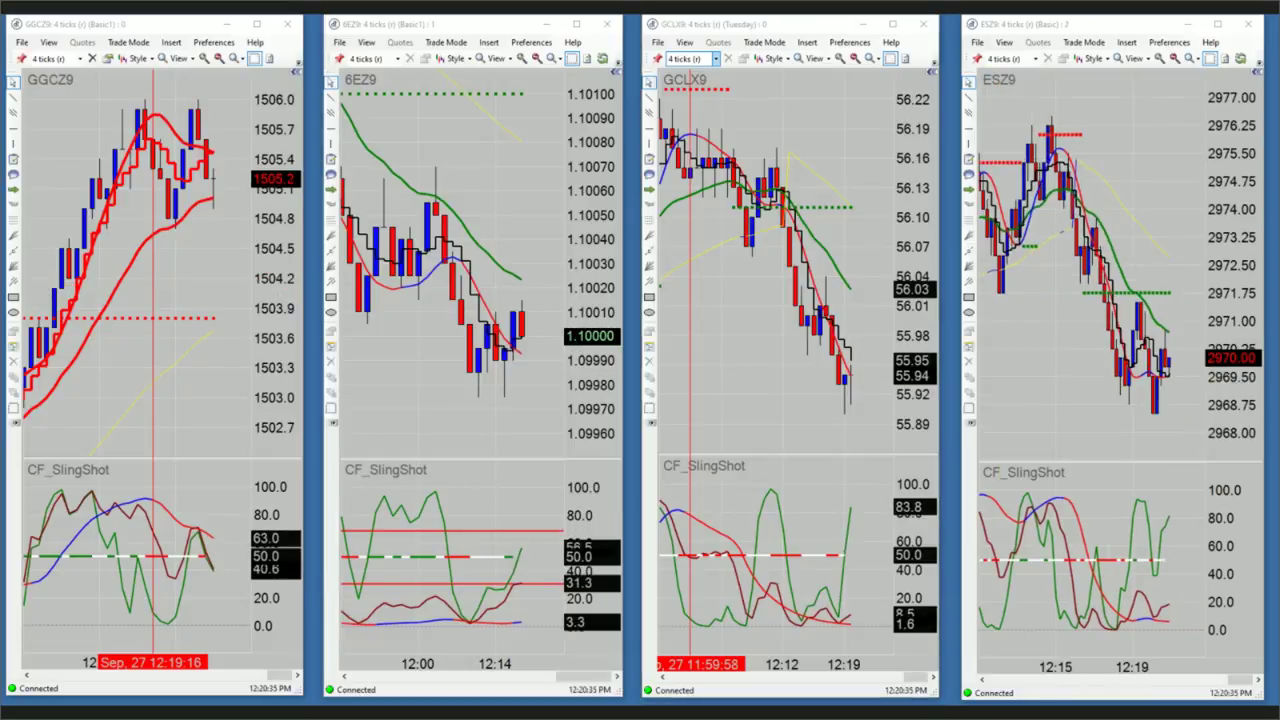
Step: Switch to the recaps results 2013_19.xlsx spreadsheet in the browser and review each entry in the 9/27/2019 row
key(alt+Tab)
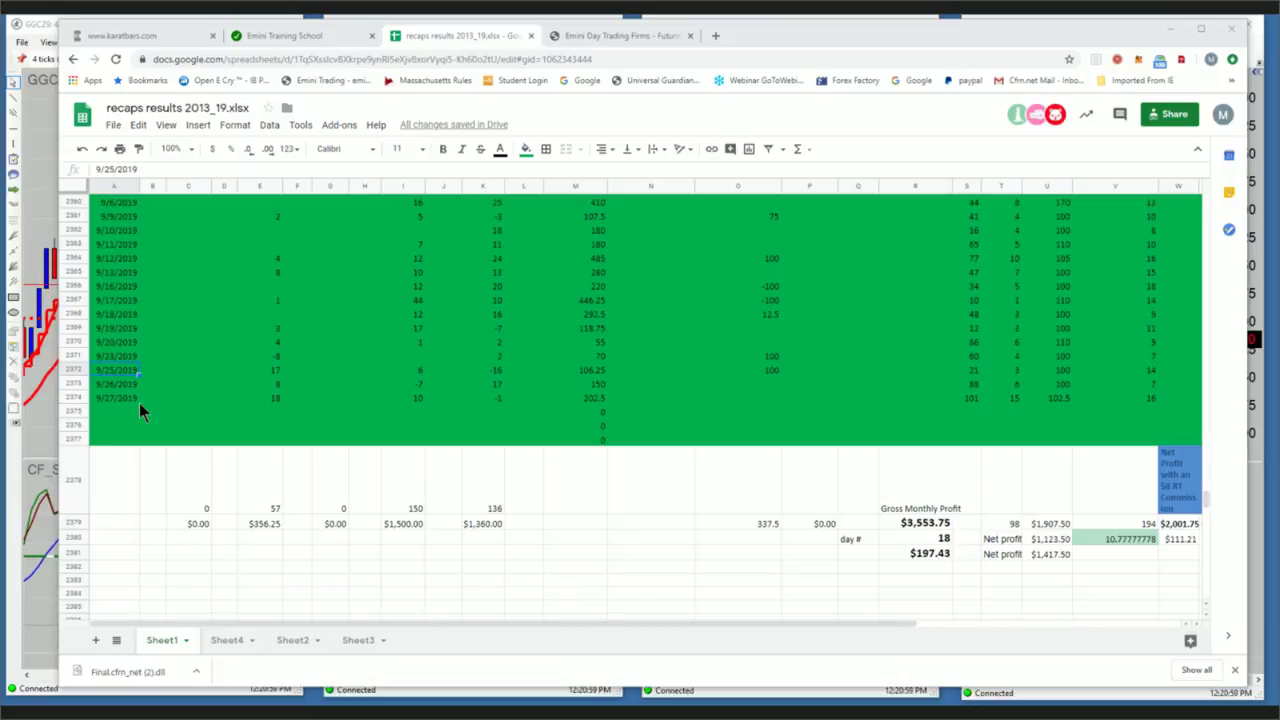
click(274, 400)
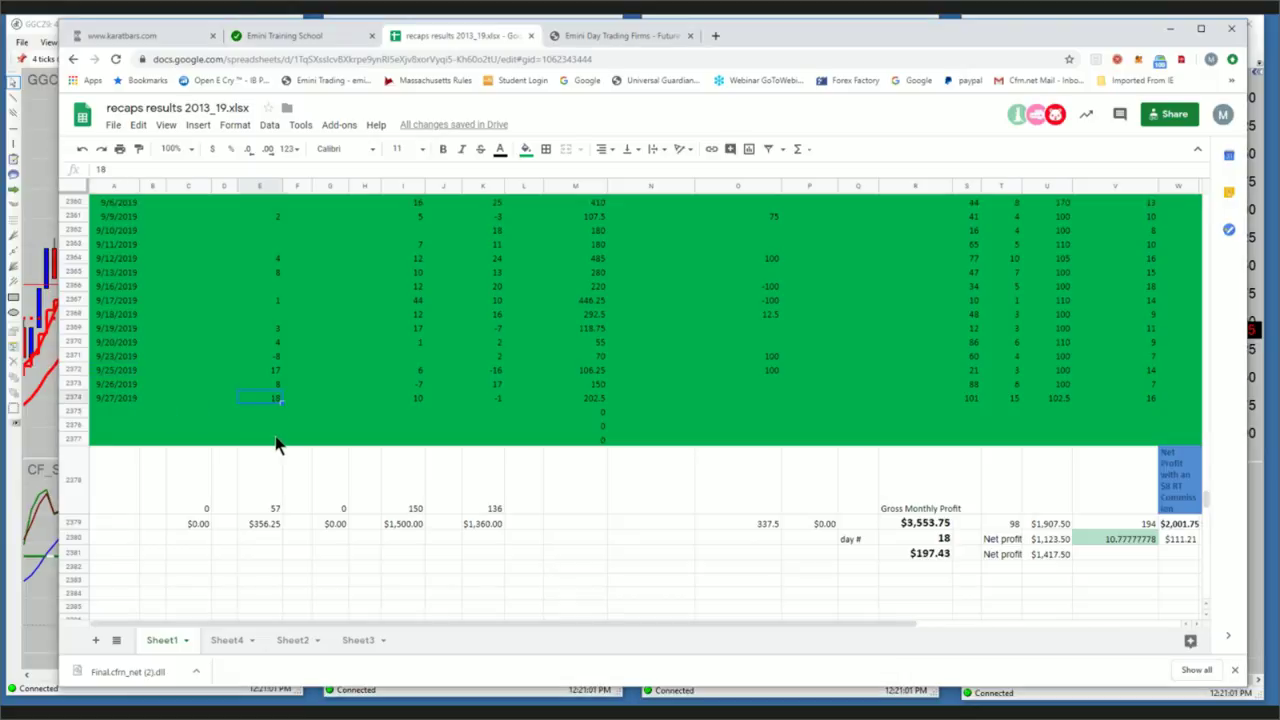
click(422, 400)
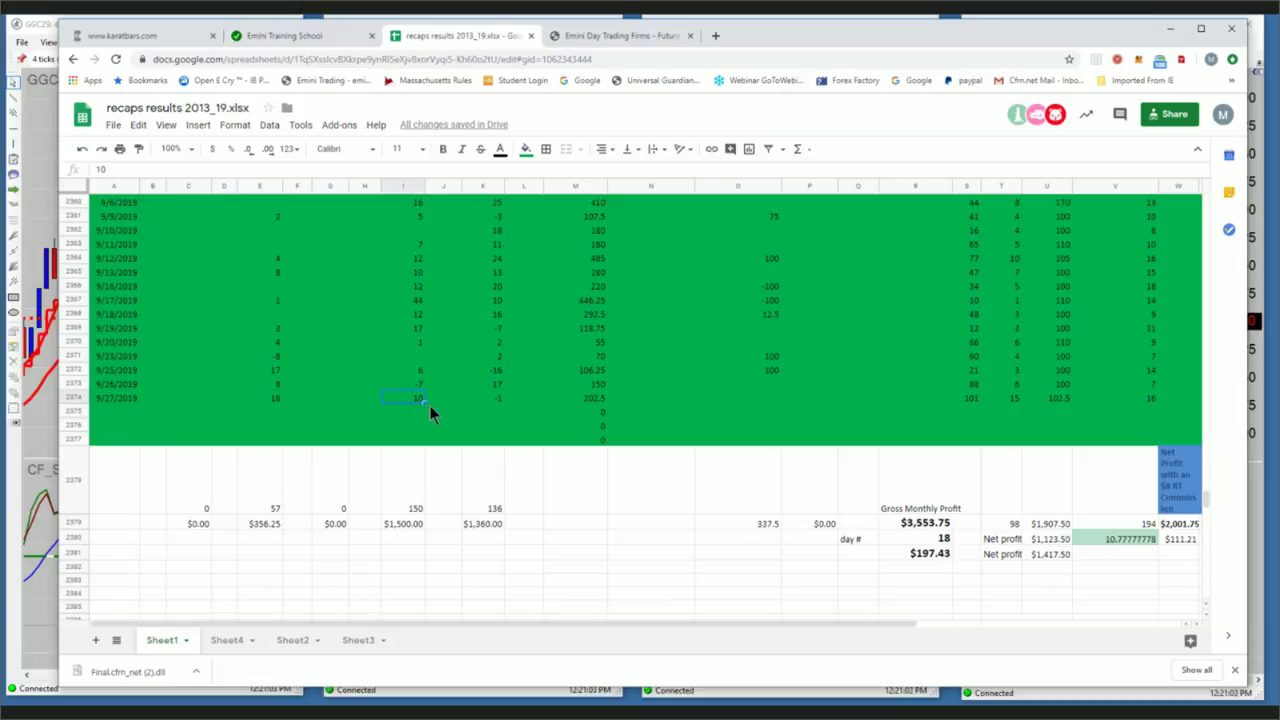
click(499, 399)
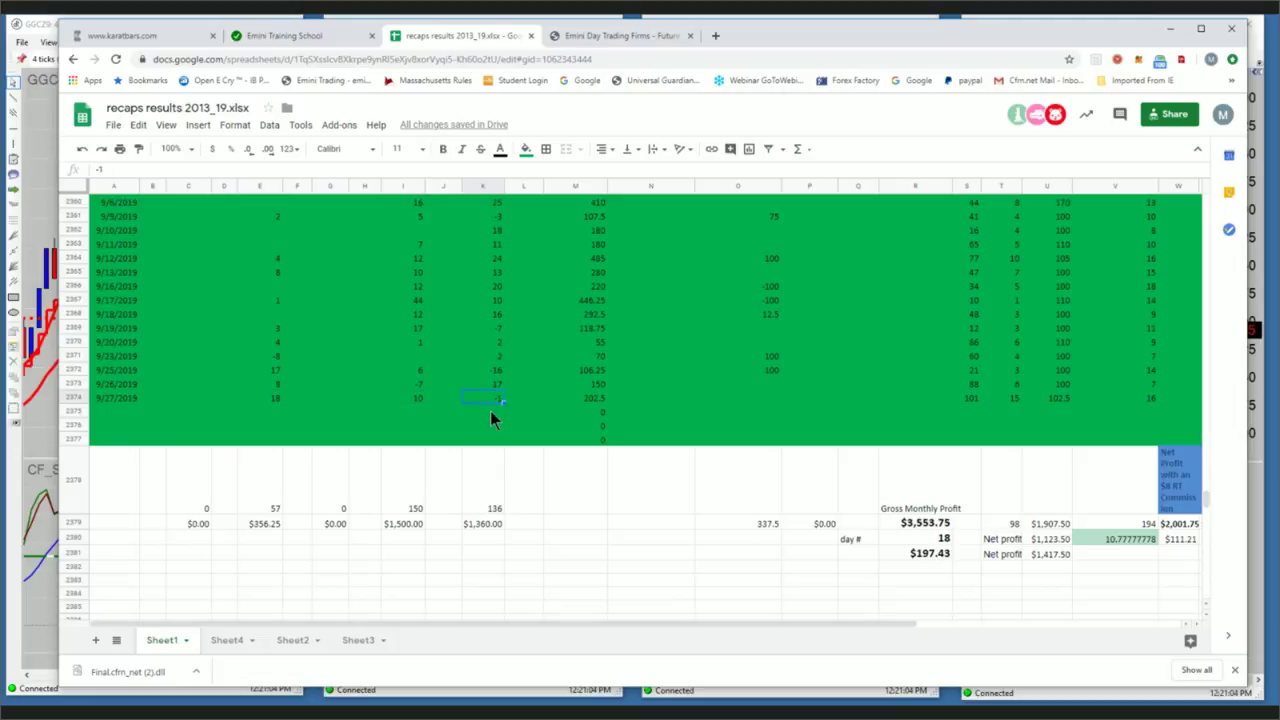
click(591, 398)
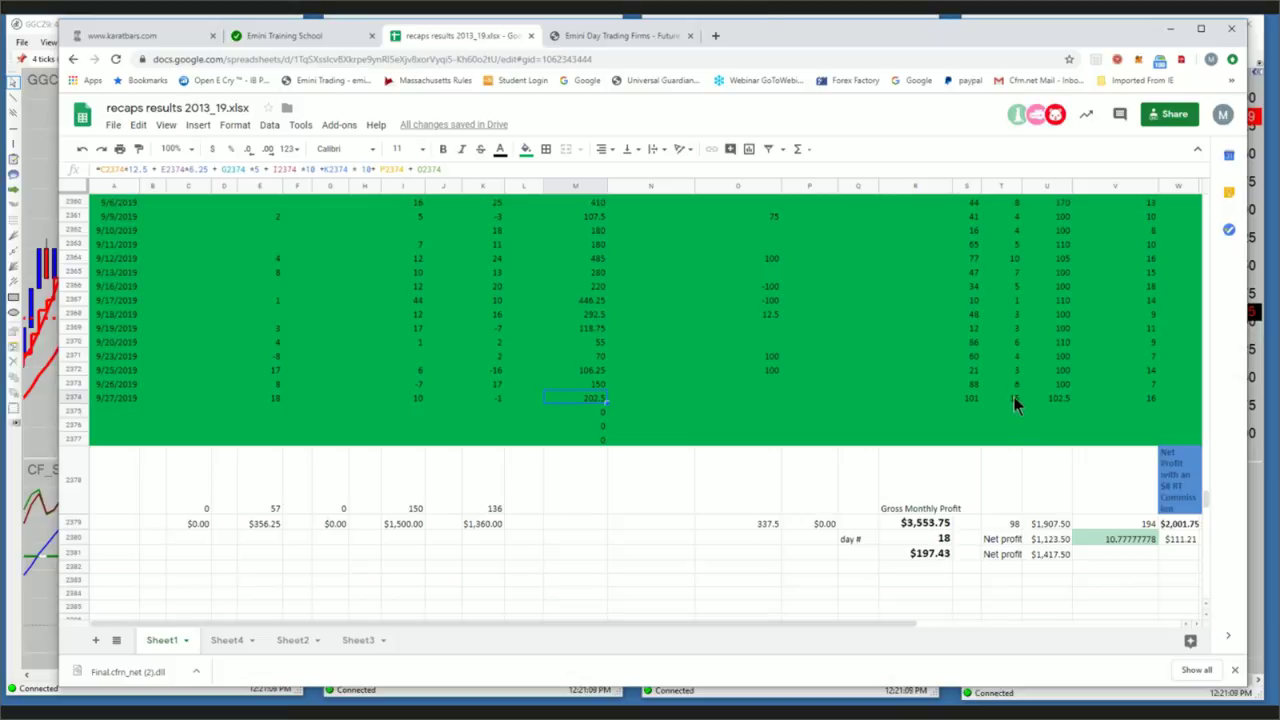
click(974, 401)
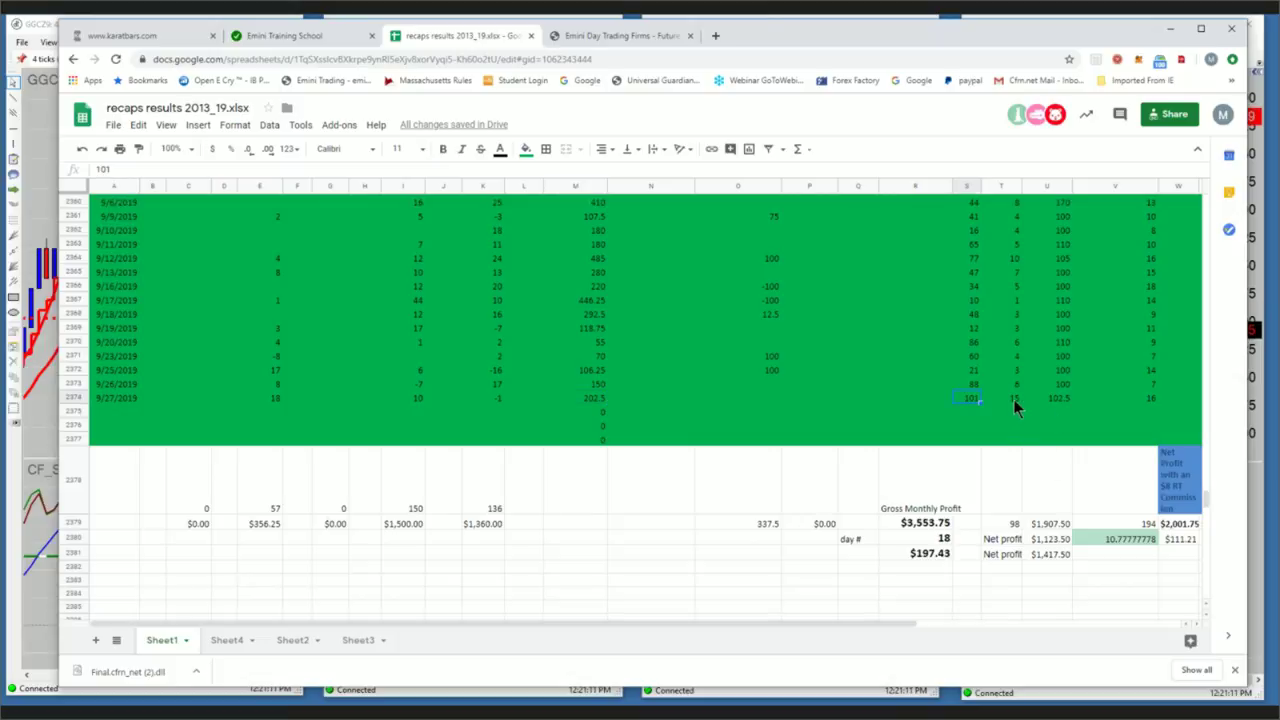
click(1013, 402)
click(1059, 402)
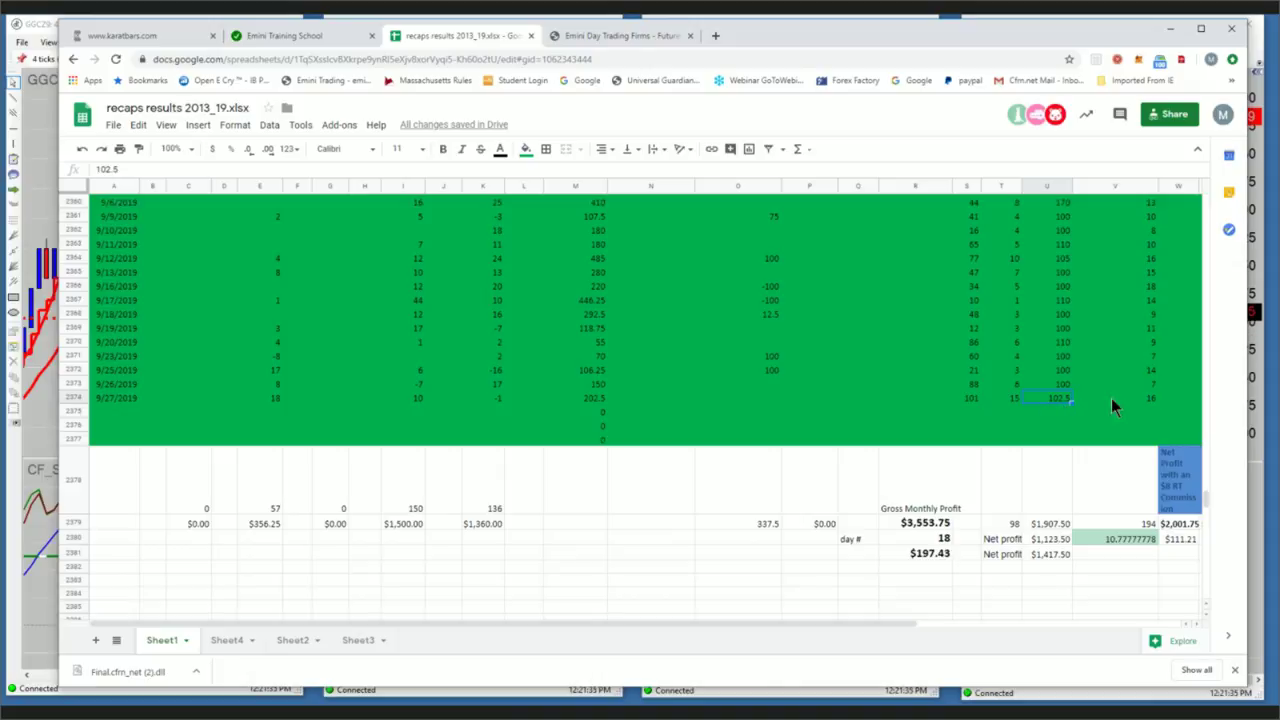
click(1152, 397)
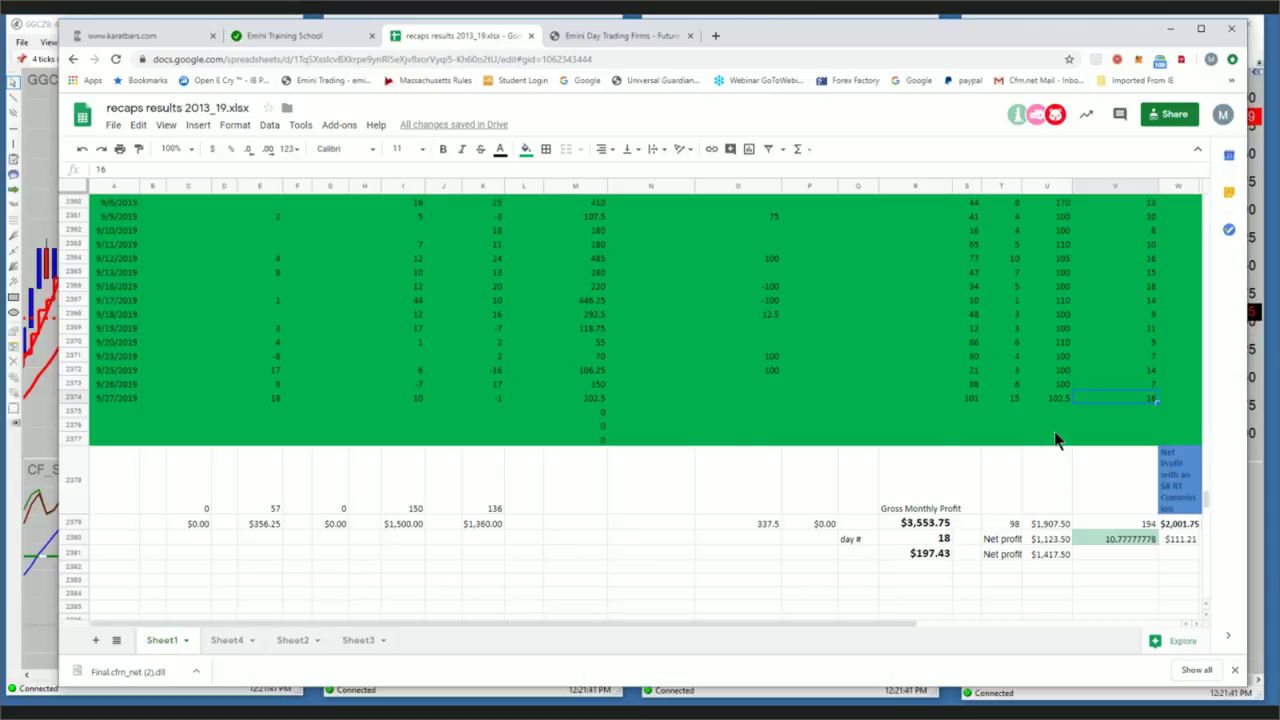
Step: Review the gross monthly profit, the net profit columns and the day count below the September results
click(932, 526)
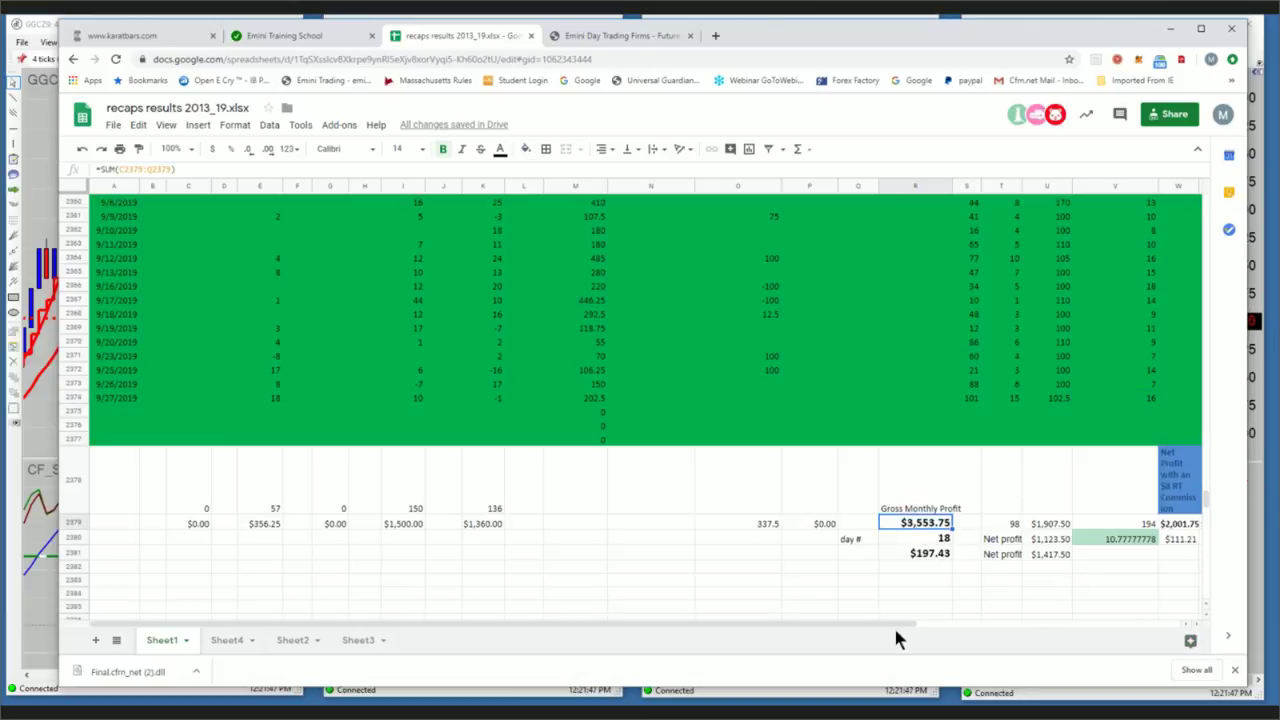
drag(888, 620, 1046, 626)
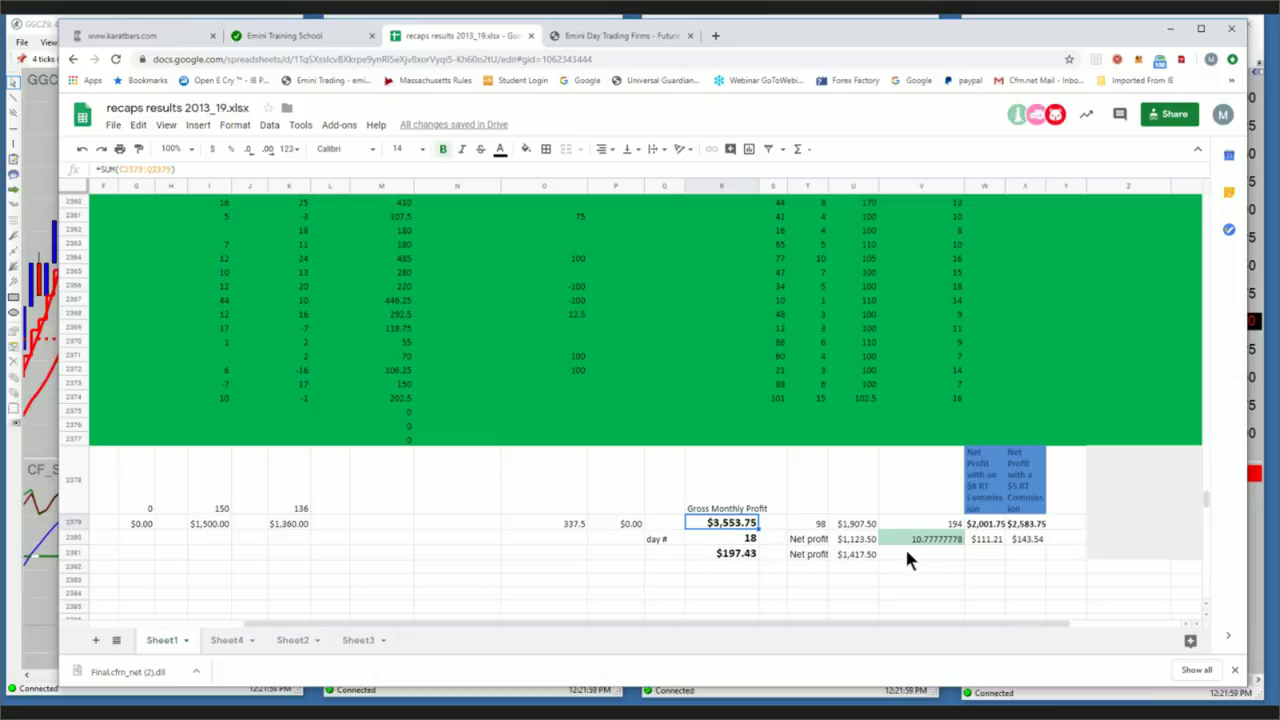
click(752, 541)
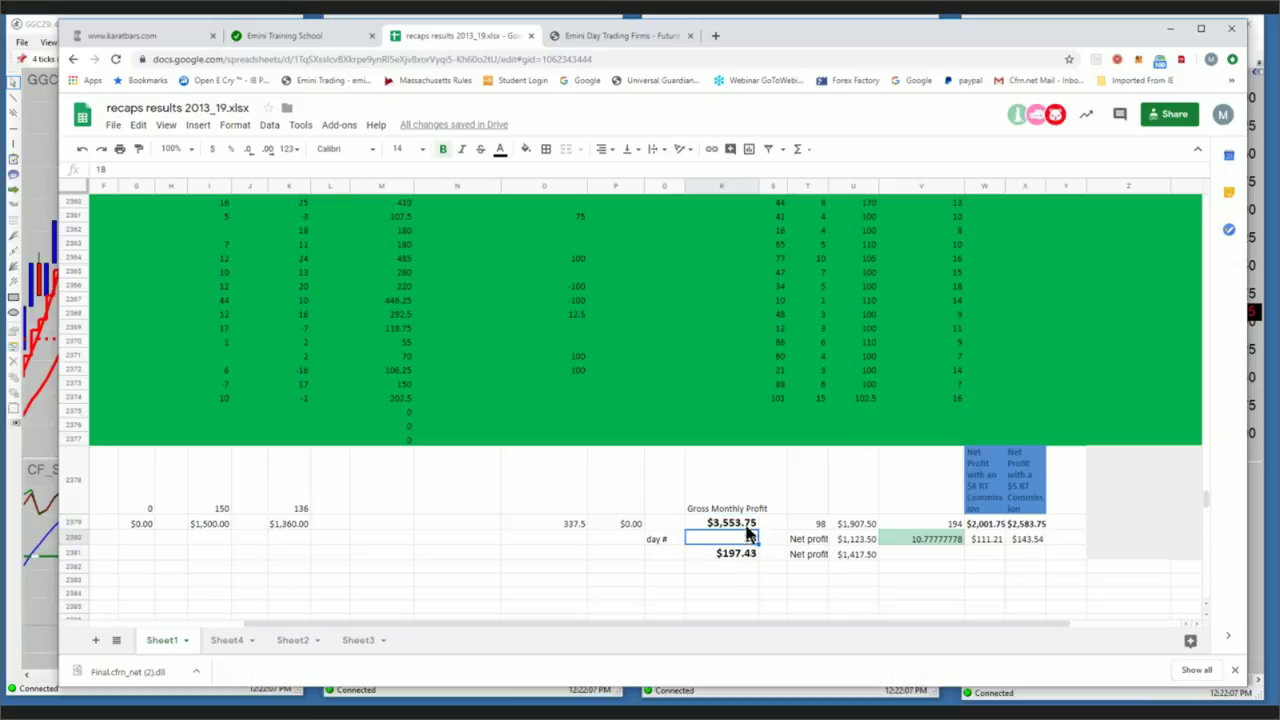
Step: Inspect the gross yearly total, the trading-day count and the daily average in the yearly summary
scroll(726, 572, down, 2)
scroll(726, 578, down, 5)
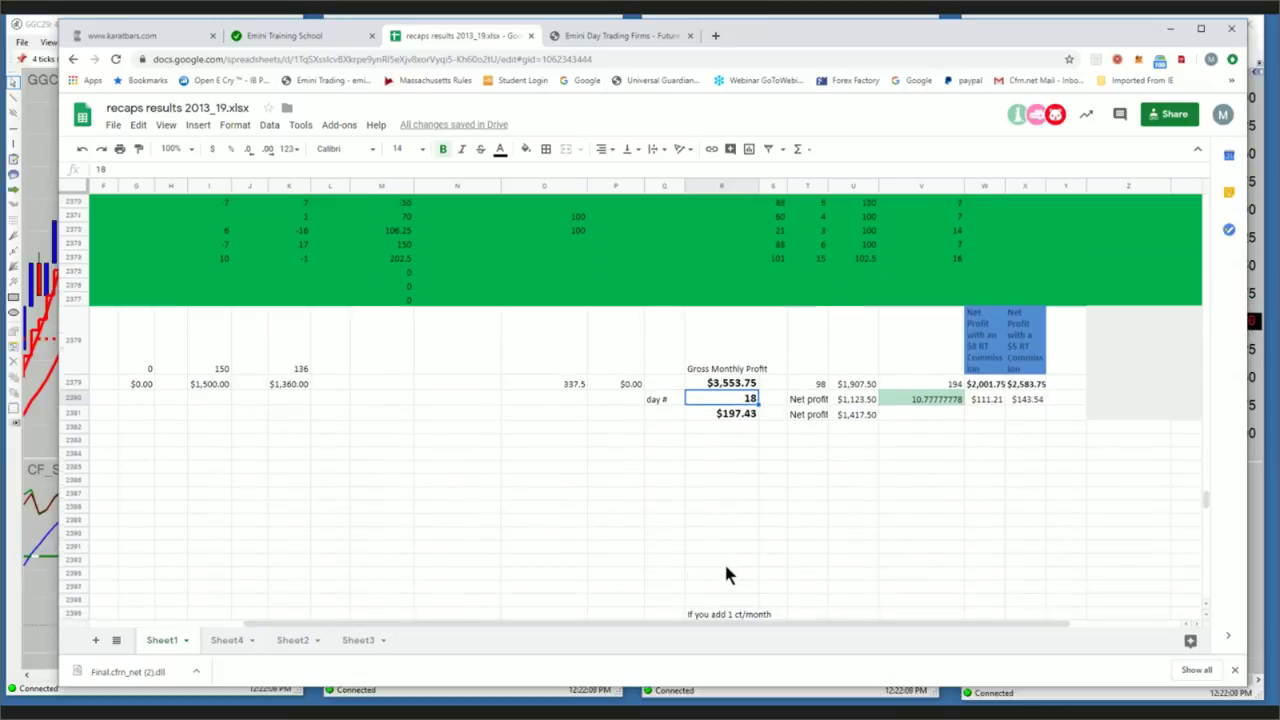
click(556, 591)
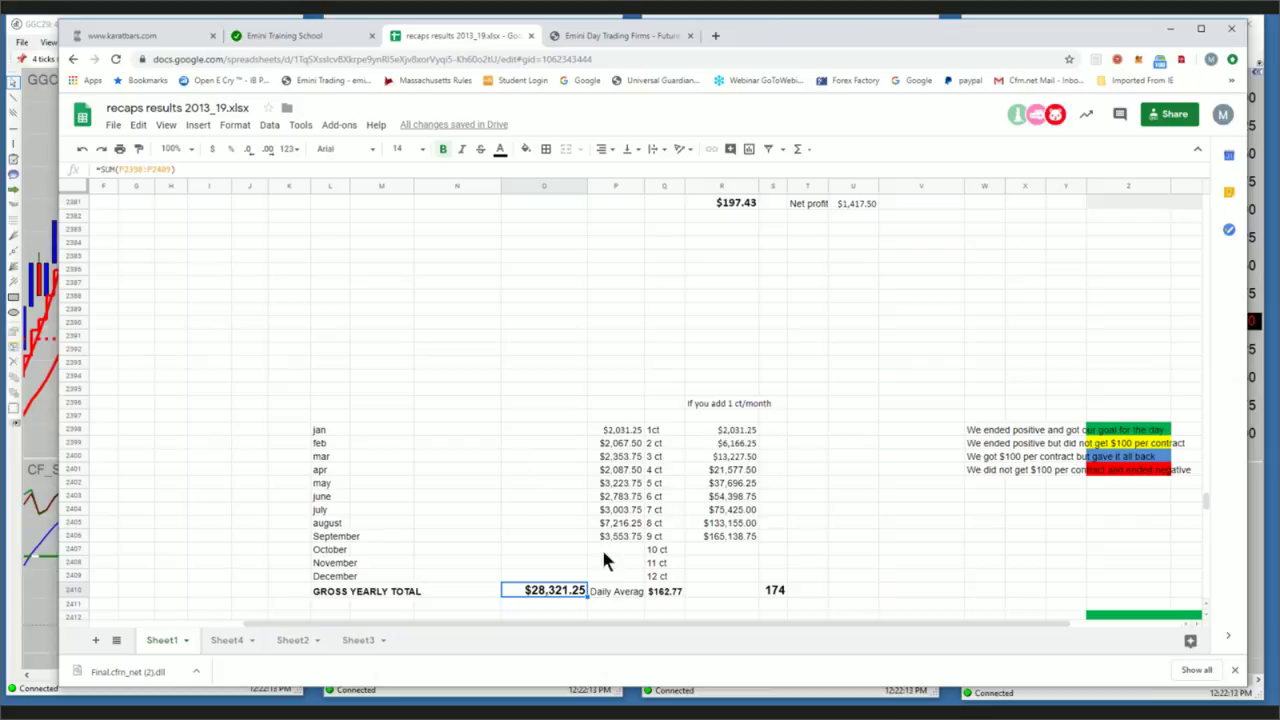
click(778, 592)
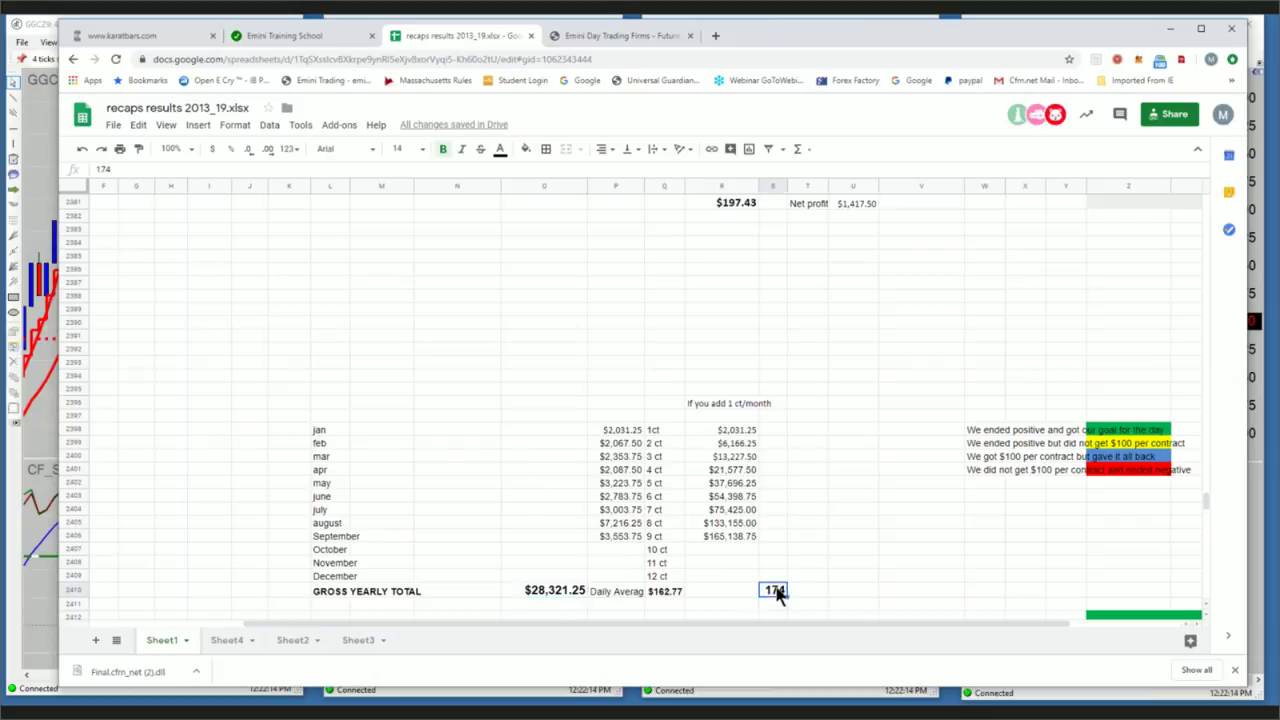
click(664, 591)
Step: Inspect the daily total gross for 9/27/2019 and check the column headings above the September results
scroll(457, 474, up, 3)
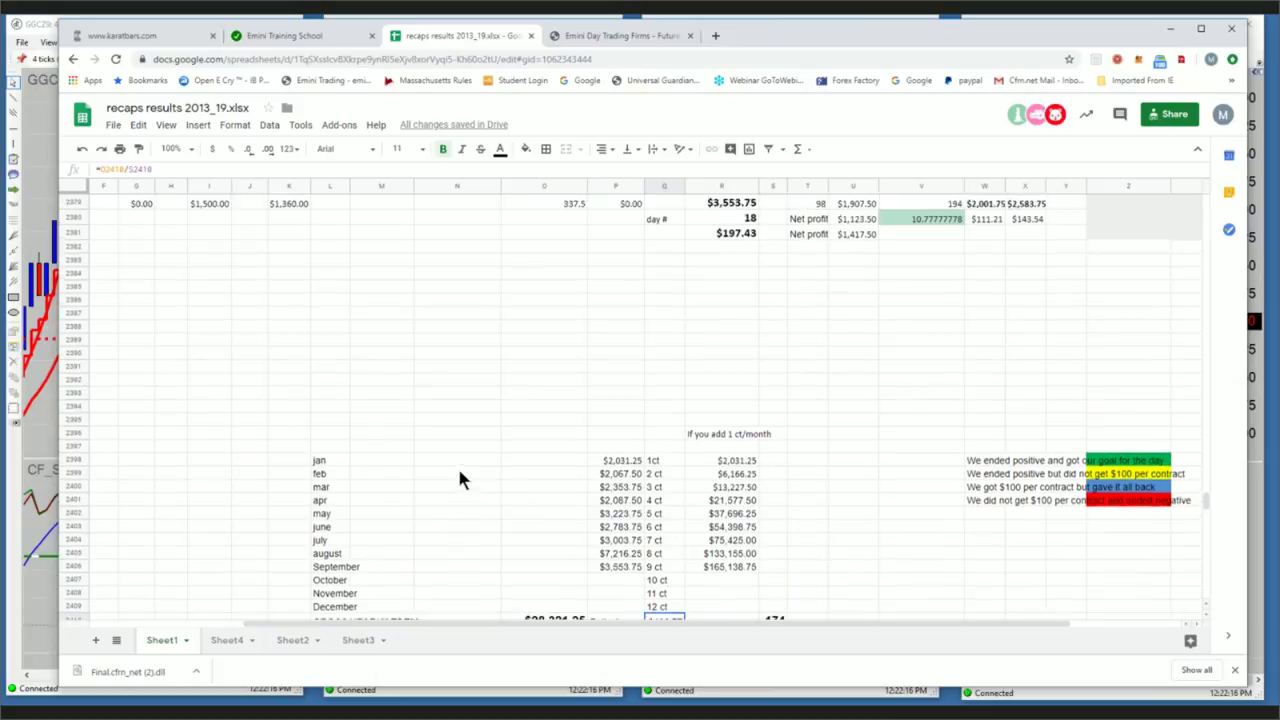
scroll(470, 485, up, 5)
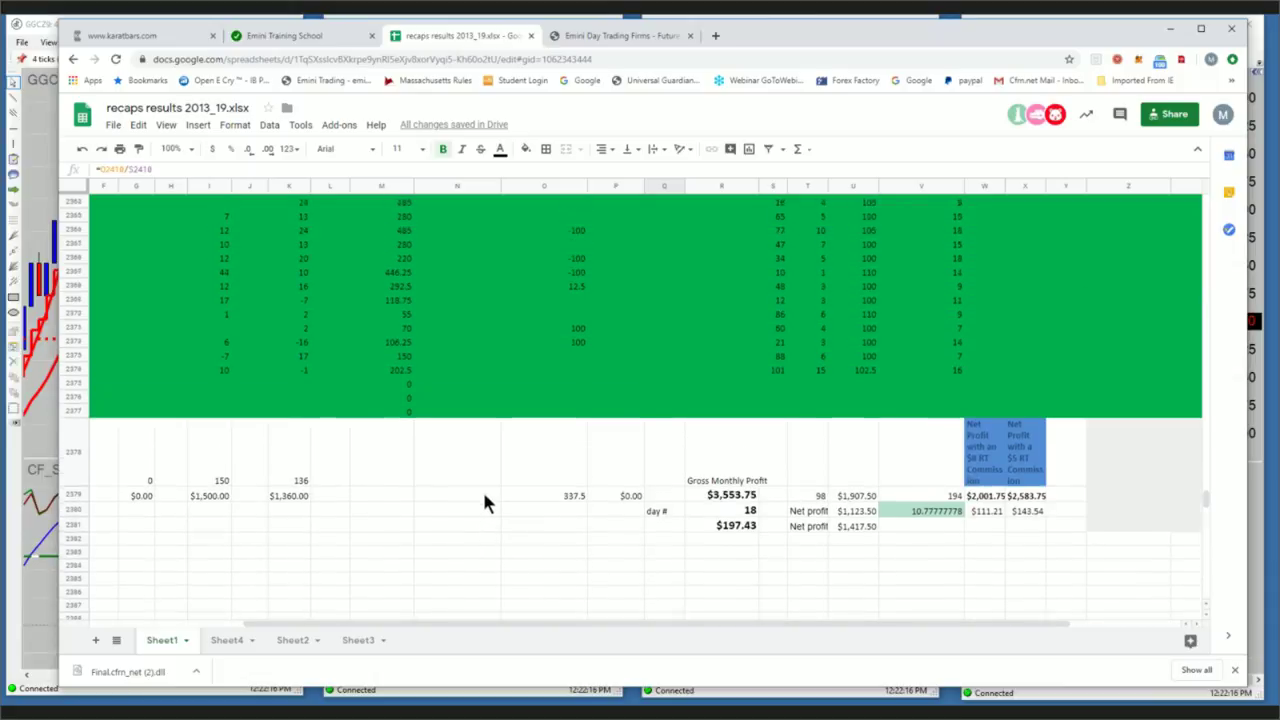
scroll(488, 500, down, 3)
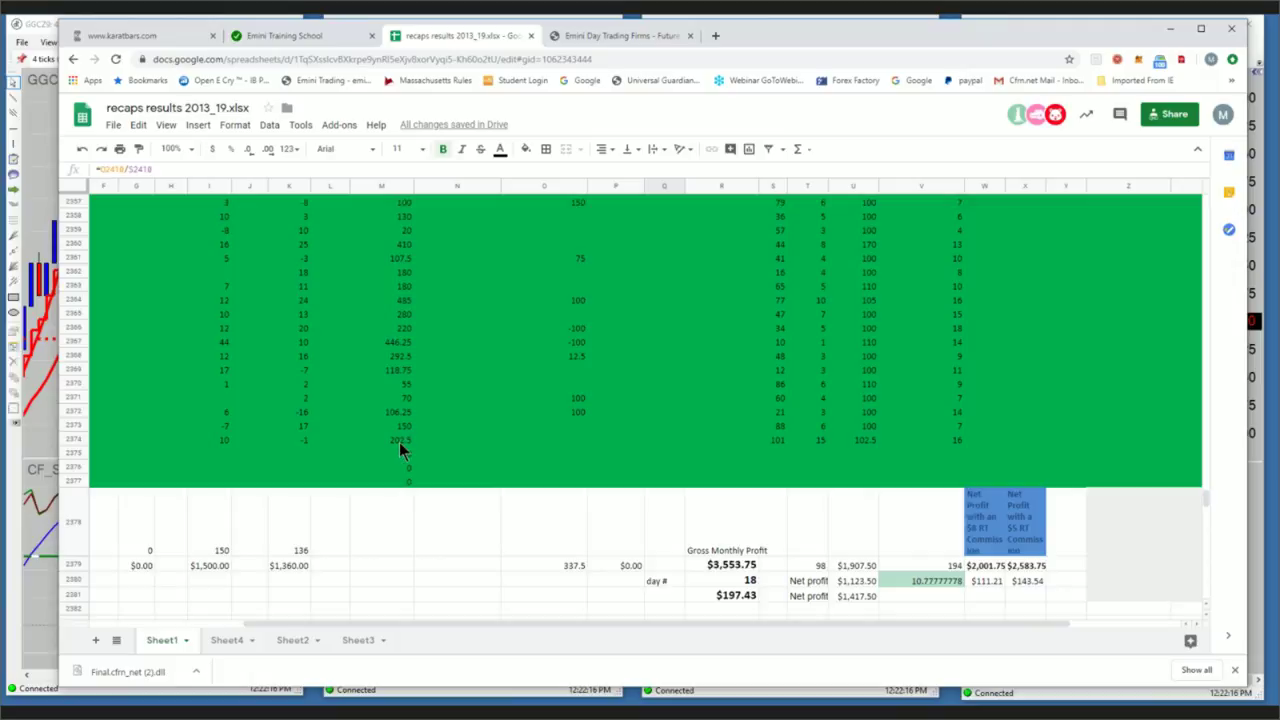
click(399, 442)
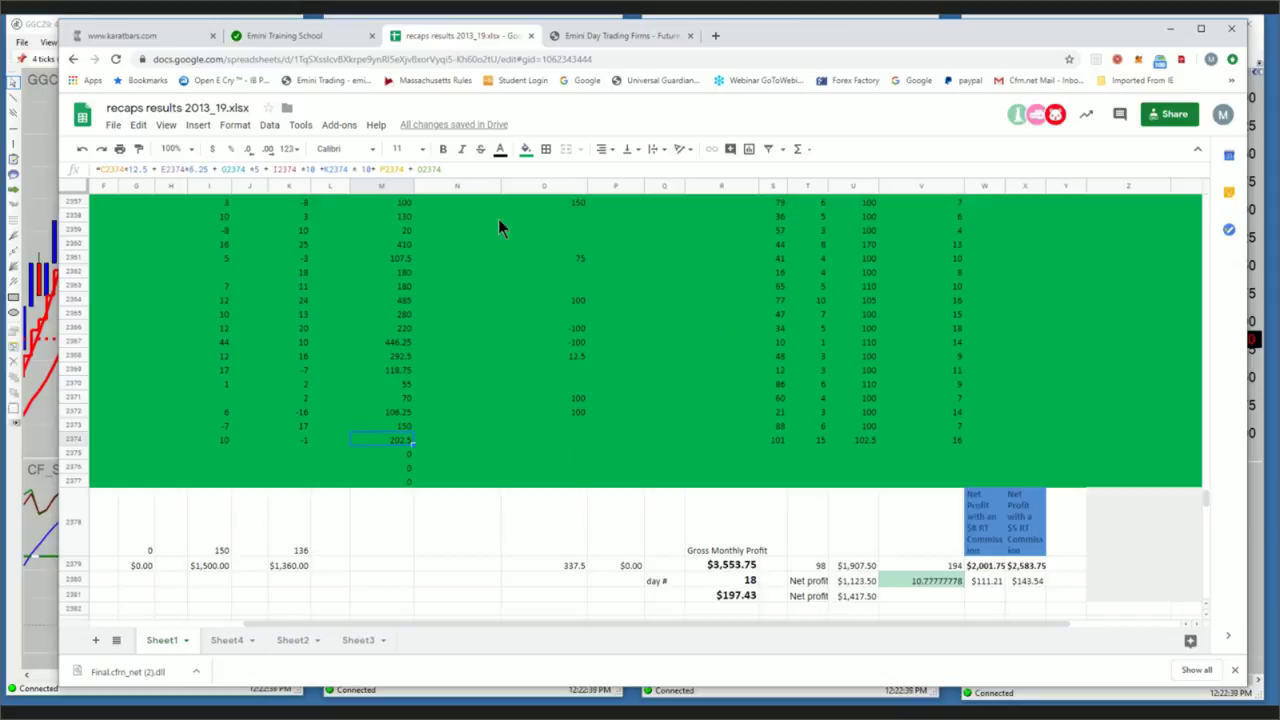
scroll(508, 297, up, 2)
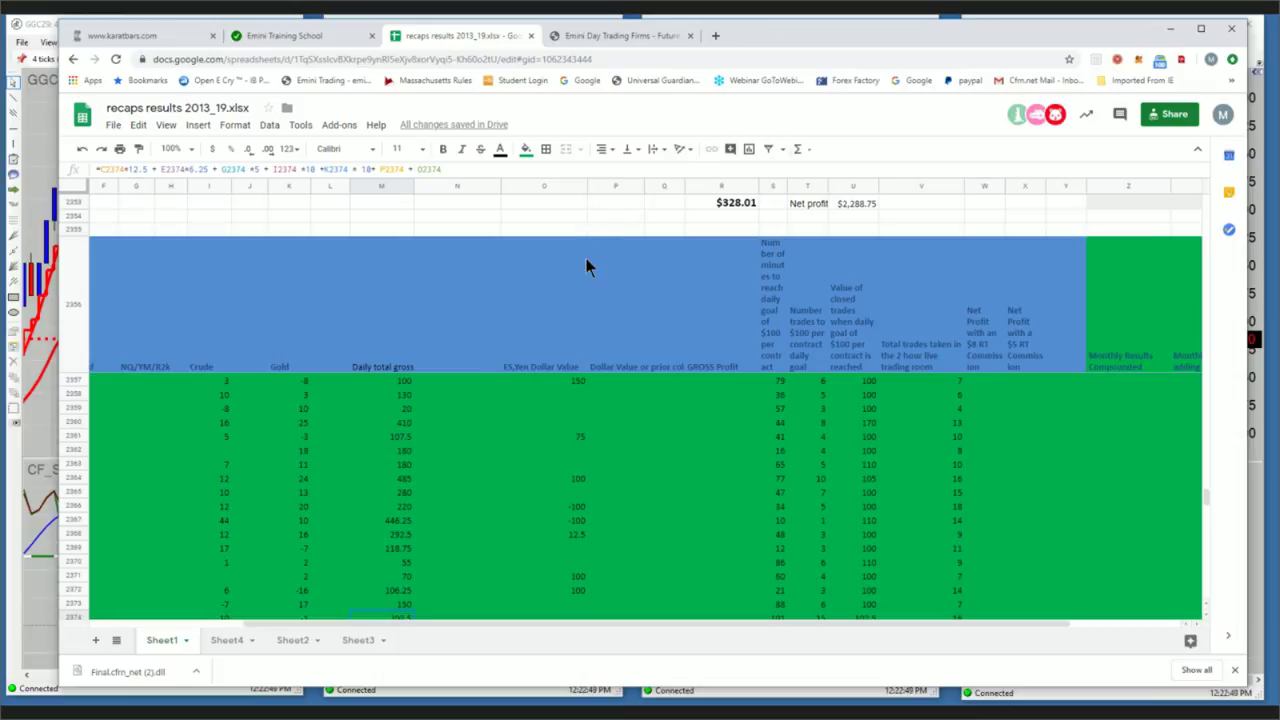
scroll(586, 301, up, 2)
scroll(586, 301, down, 3)
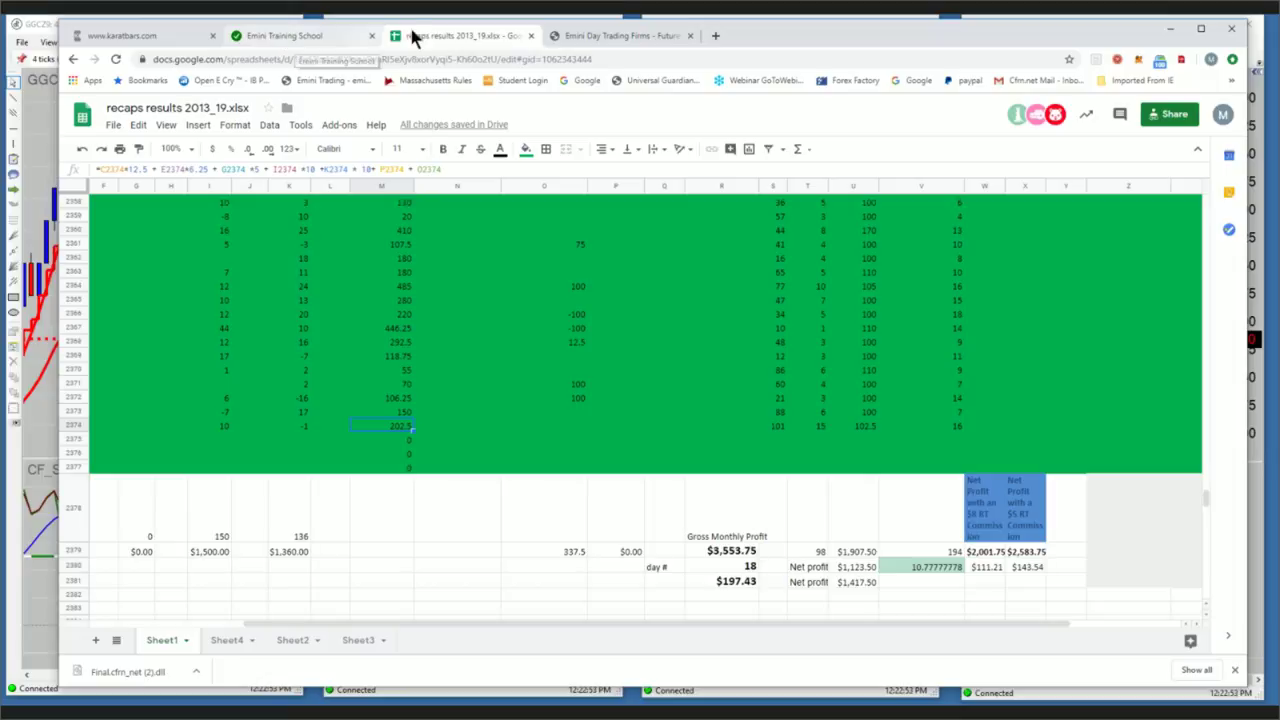
Step: View the free trial offer on cfrn.net and the 1 Week Free Trial form on the Emini Training School page
click(640, 36)
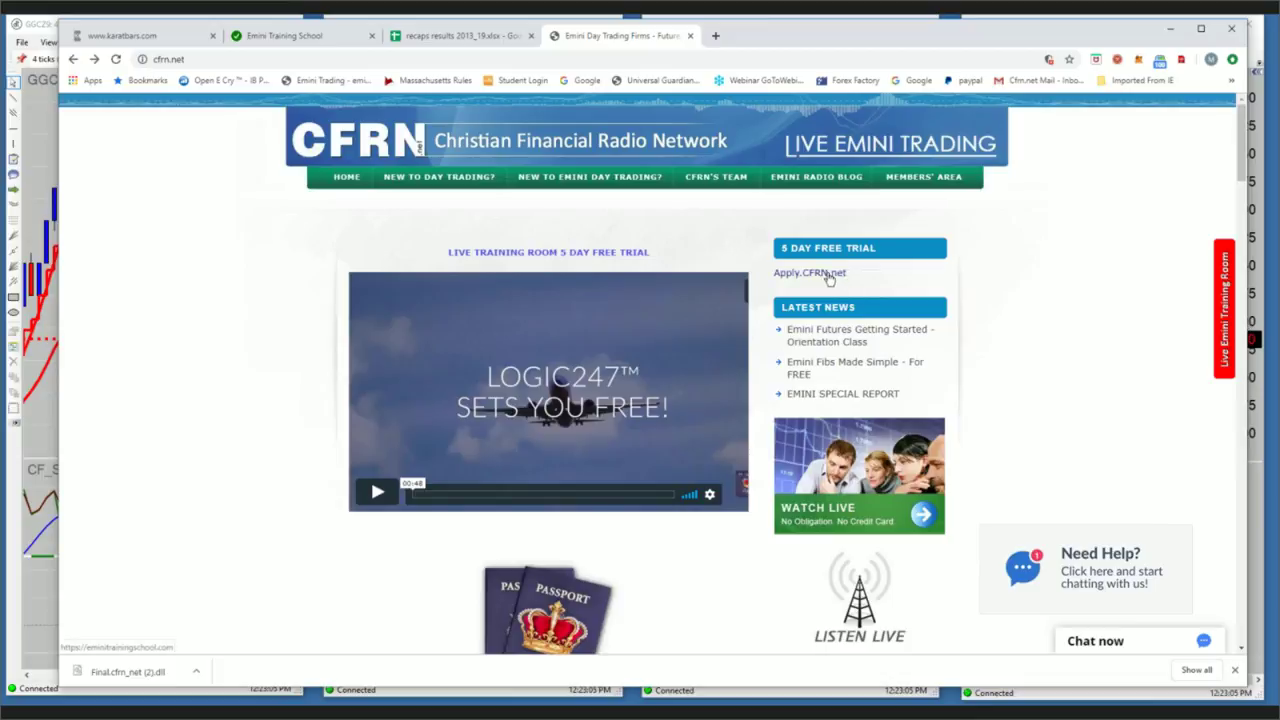
click(268, 37)
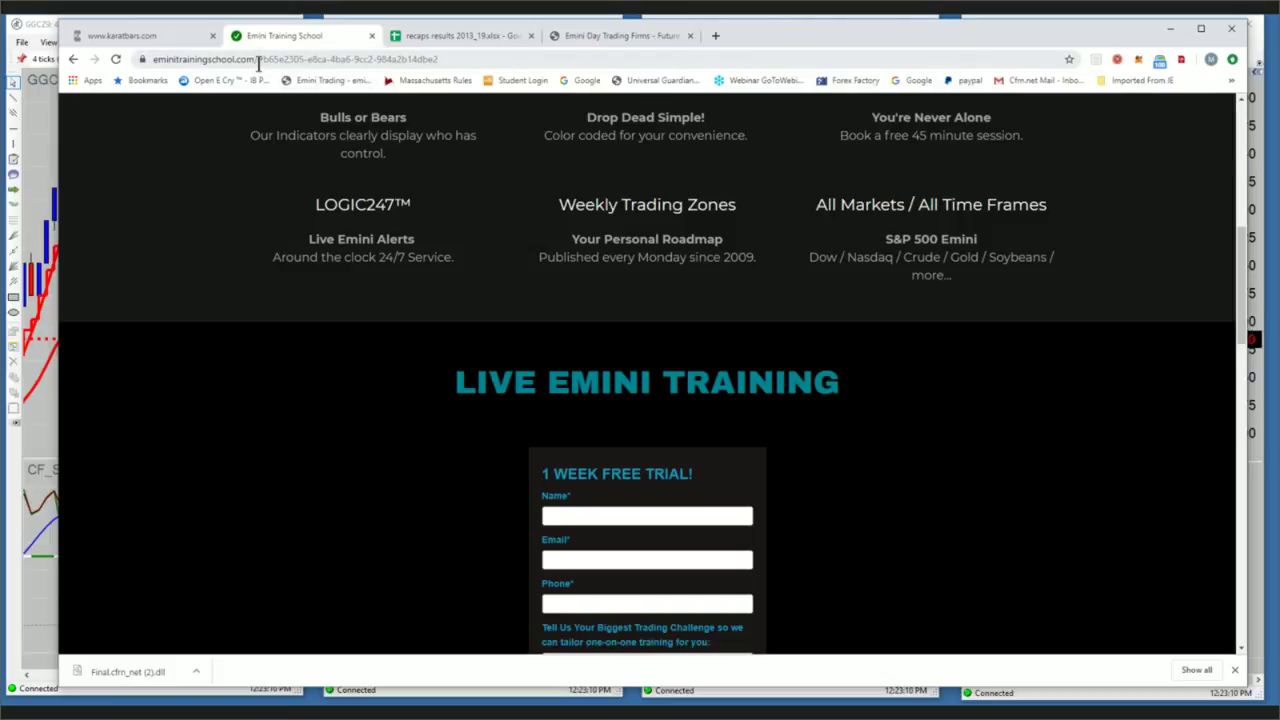
scroll(426, 394, down, 2)
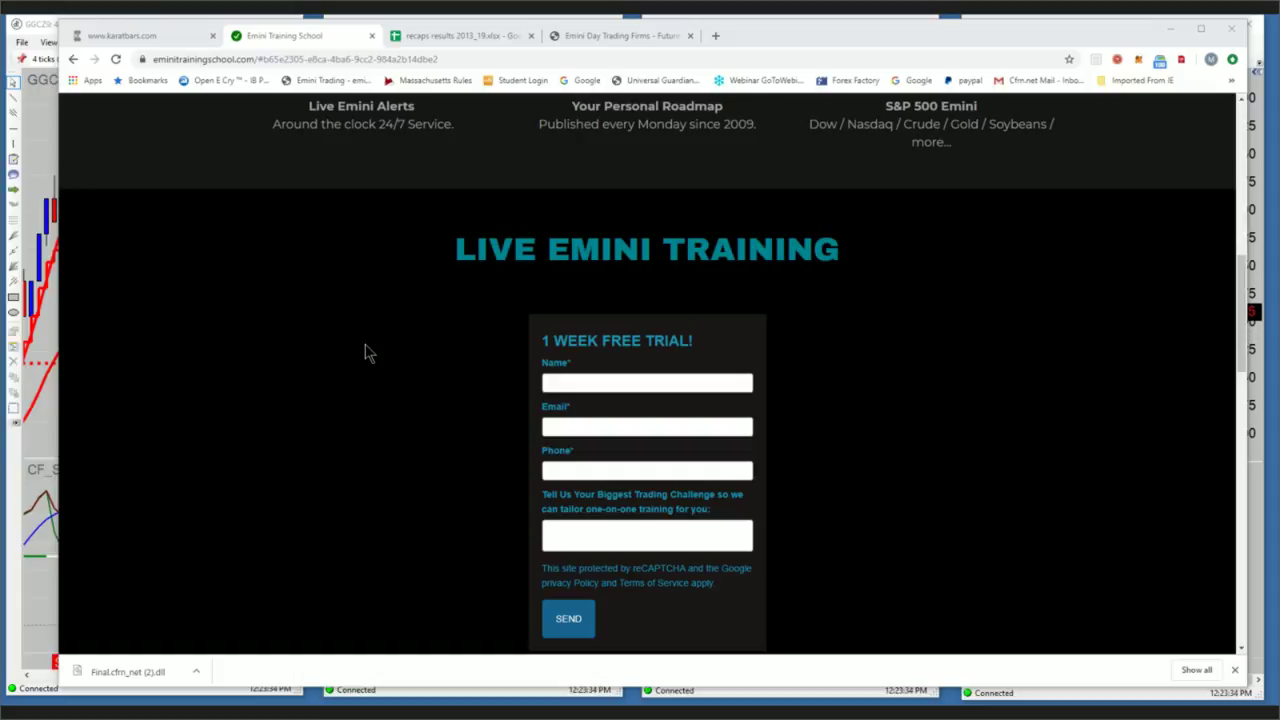
Step: Revisit the training school, recap spreadsheet and cfrn.net pages, and minimize the browser to return to the chart windows
click(134, 31)
click(270, 33)
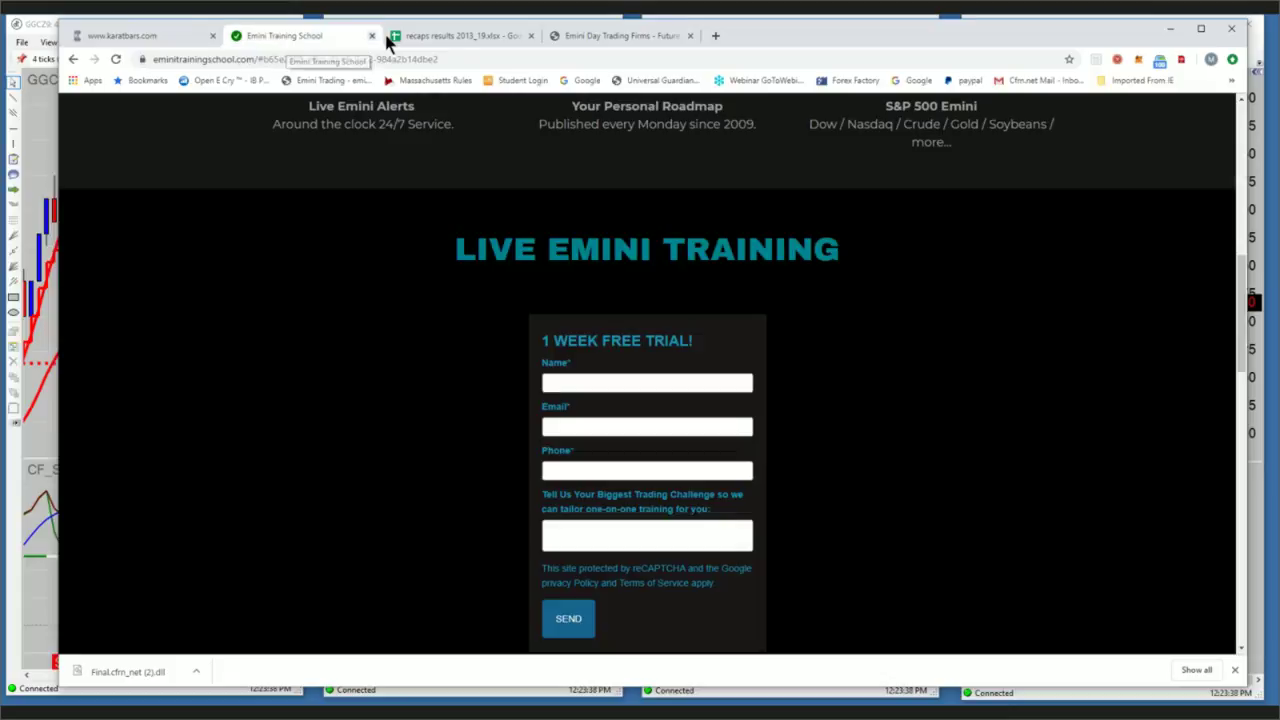
click(451, 31)
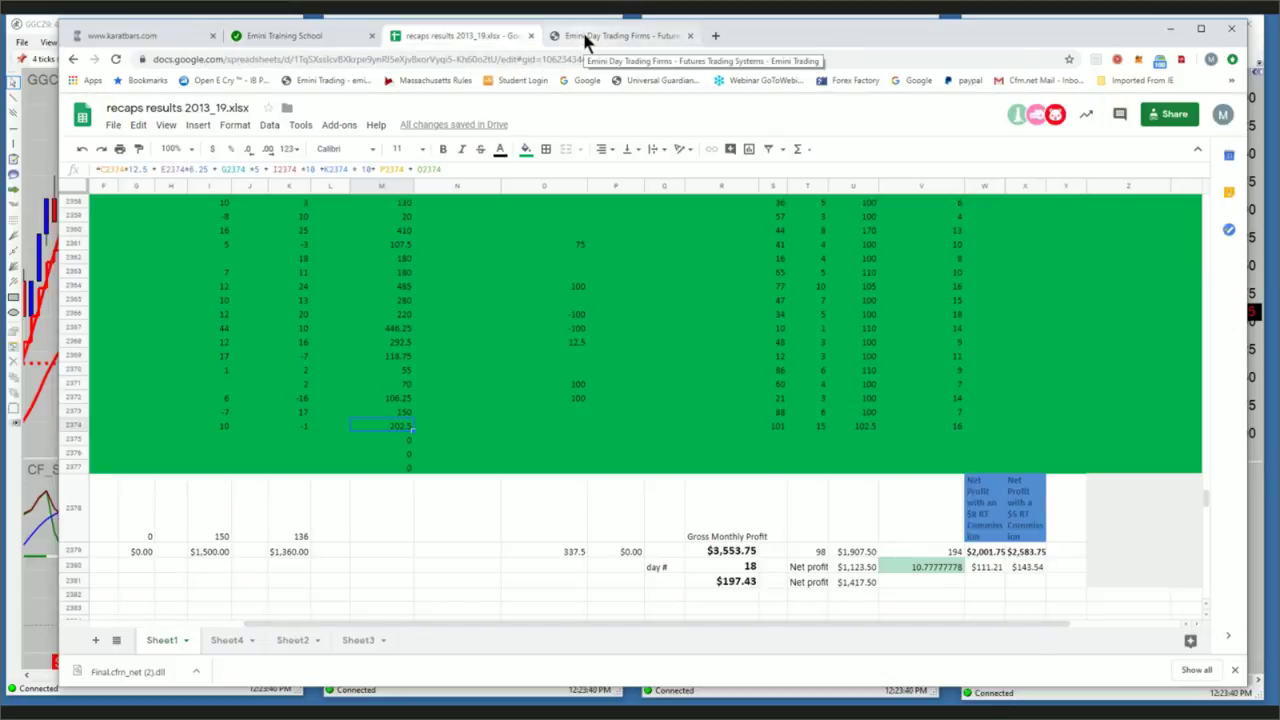
click(582, 33)
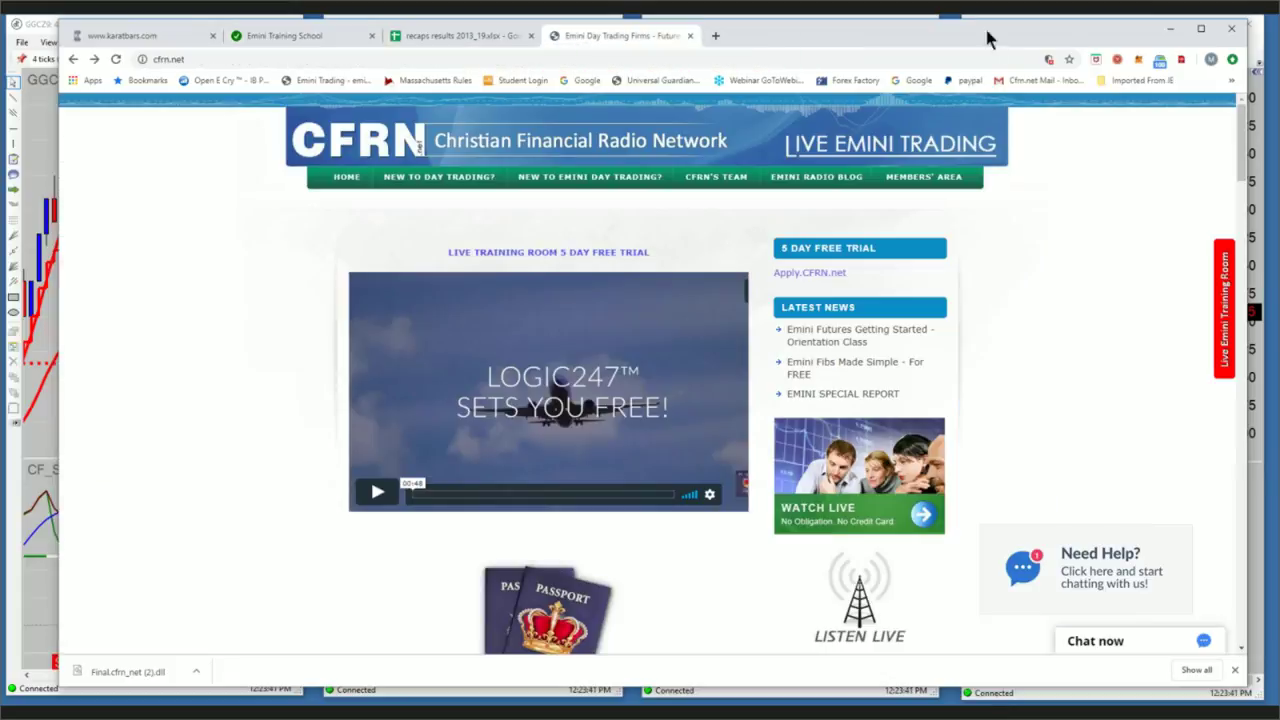
click(1170, 29)
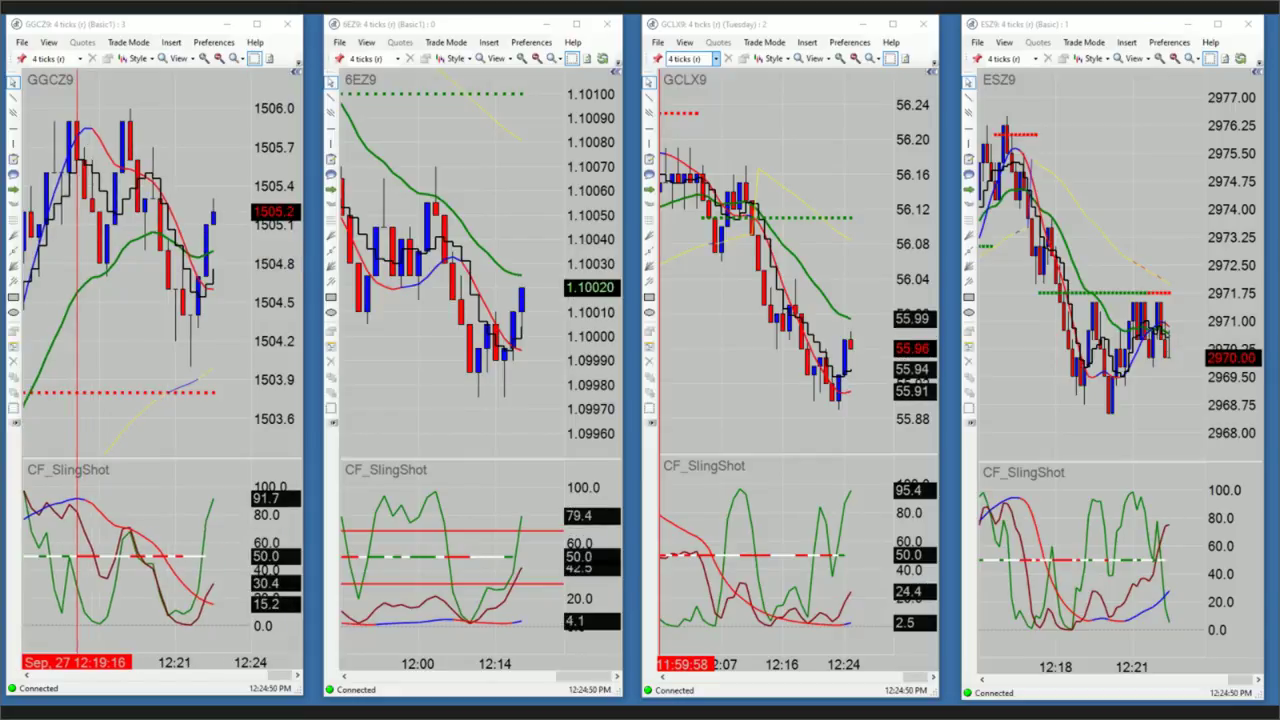
Step: Bring the browser back to look at the recap results spreadsheet again, and minimize it to return to the charts
click(812, 118)
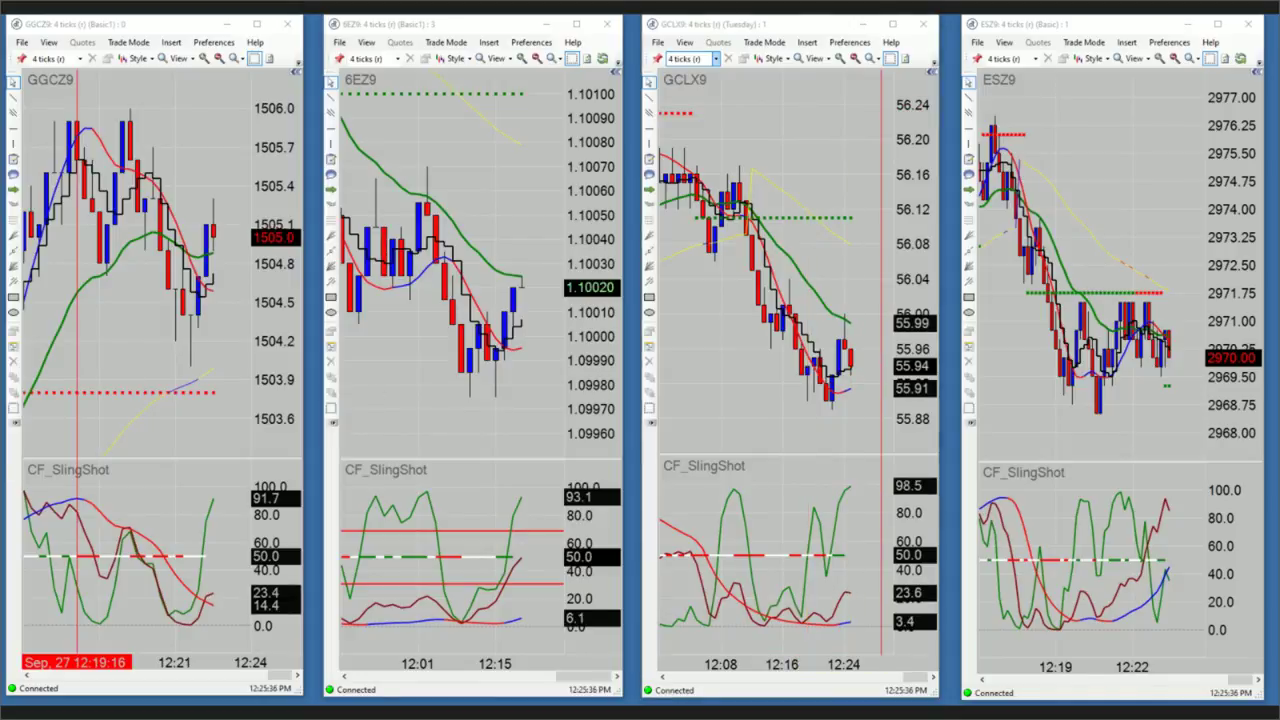
key(alt+Tab)
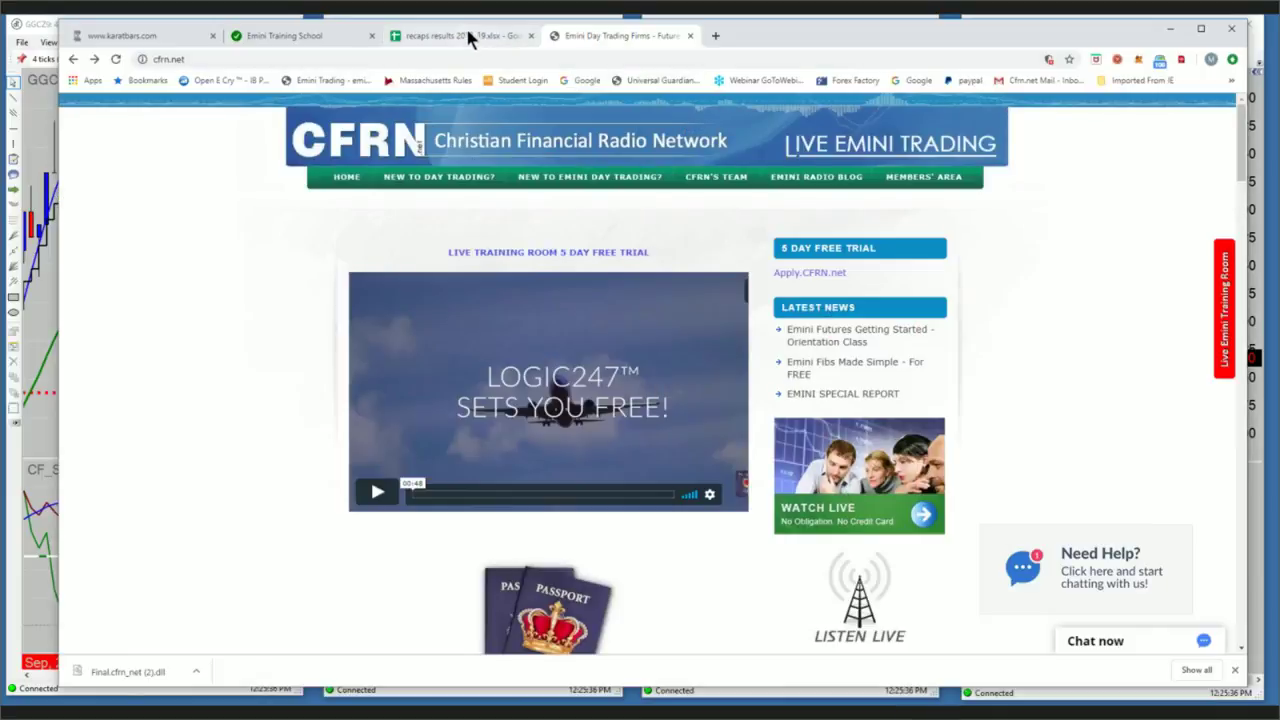
click(467, 33)
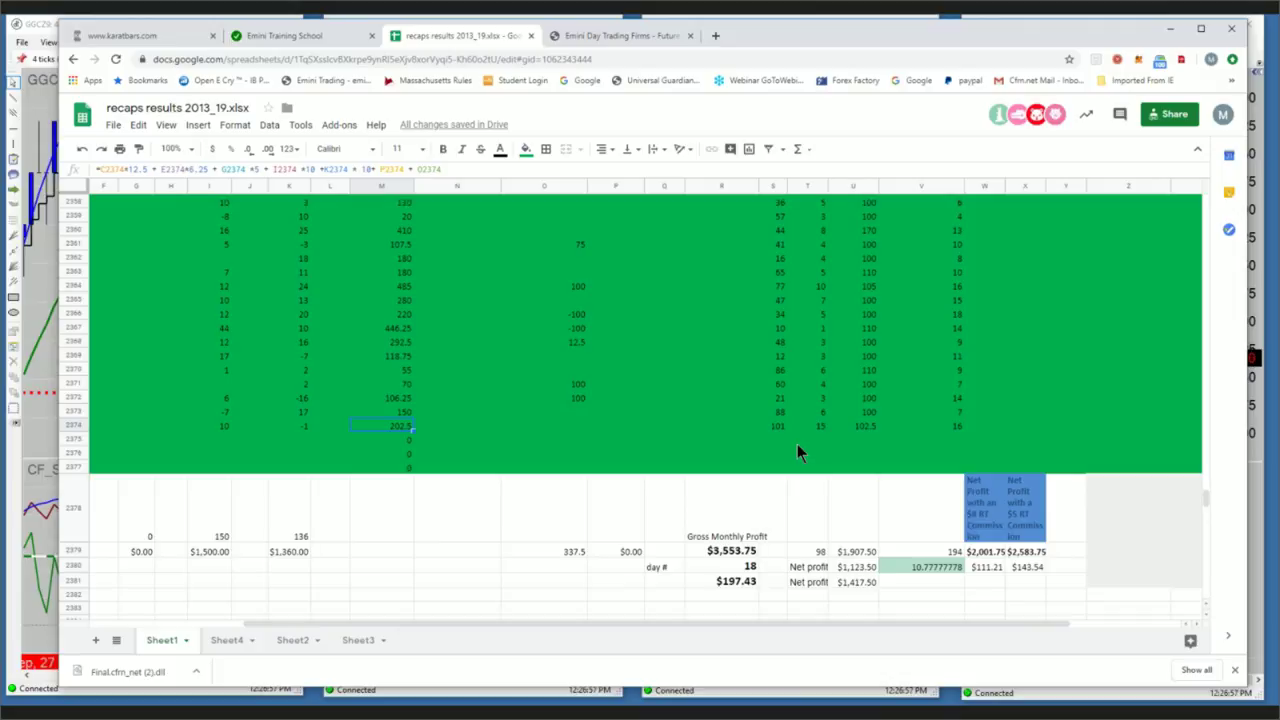
click(1172, 28)
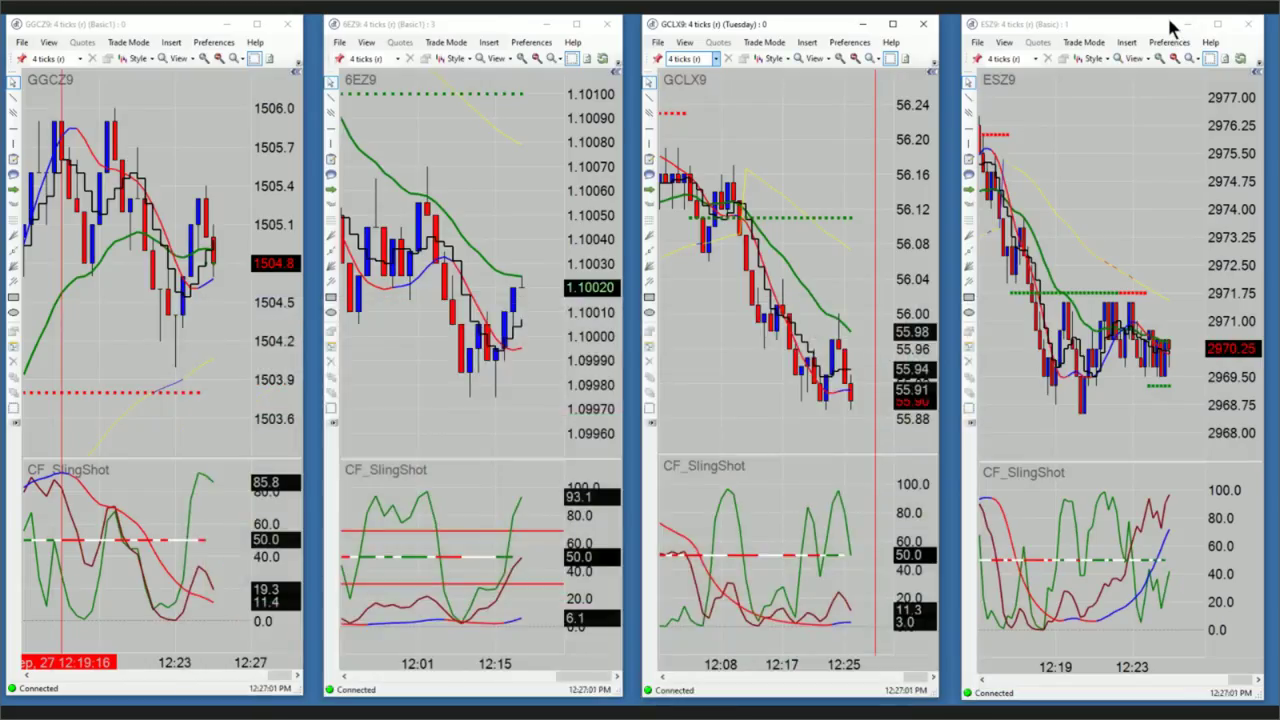